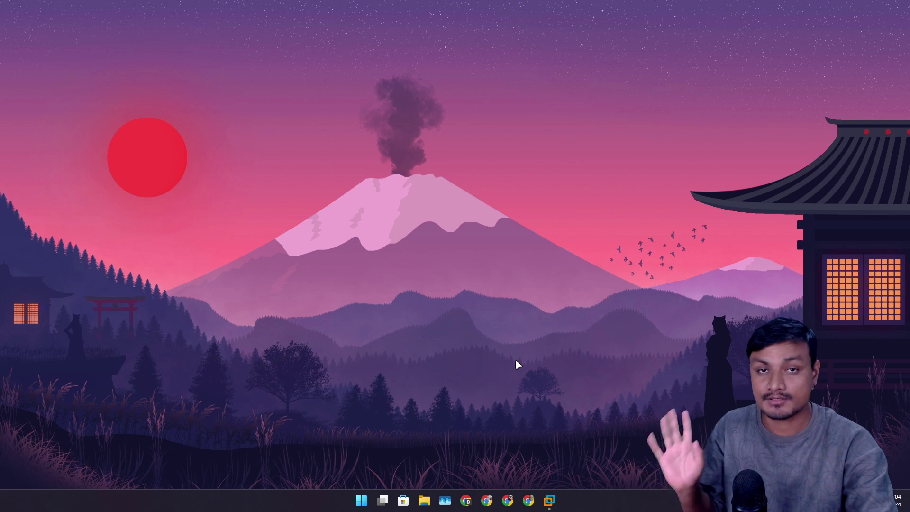
- Search Windows for "edge" and check which actions are offered for the Microsoft Edge app
{"action": "left_click", "coordinate": [361, 501]}
{"action": "left_click", "coordinate": [429, 158]}
{"action": "type", "text": "edge"}
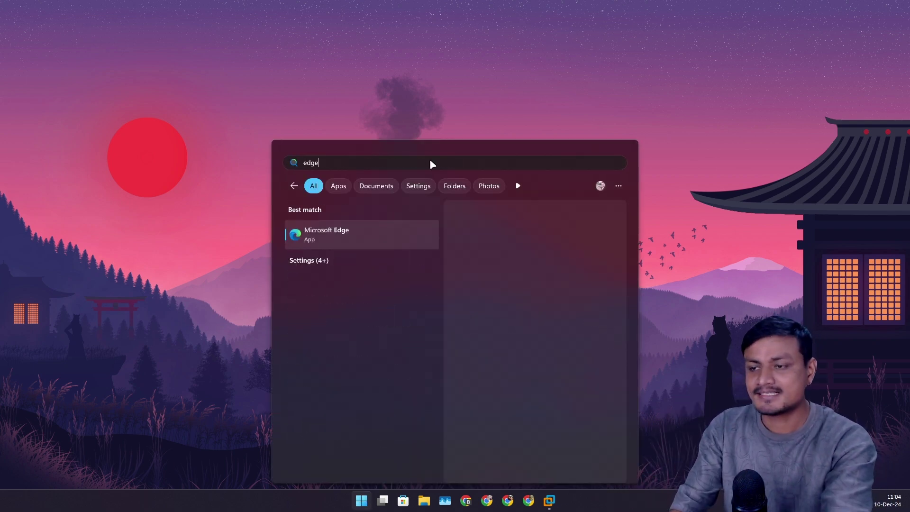
{"action": "right_click", "coordinate": [359, 242]}
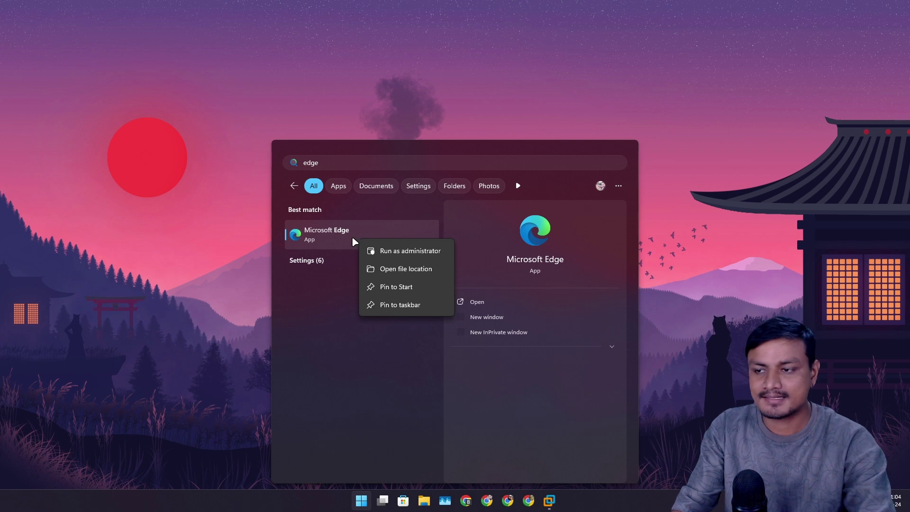
{"action": "left_click", "coordinate": [508, 96]}
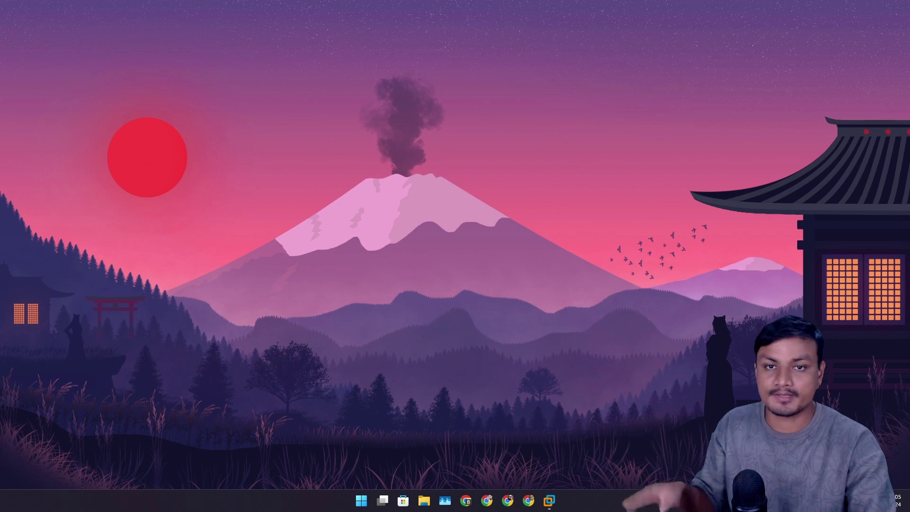
- Switch to Chrome, view the Neowin guide's steps on uninstalling Edge with IntegratedServicesRegionPolicySet in full screen, and close the window
{"action": "key", "text": "alt+Tab"}
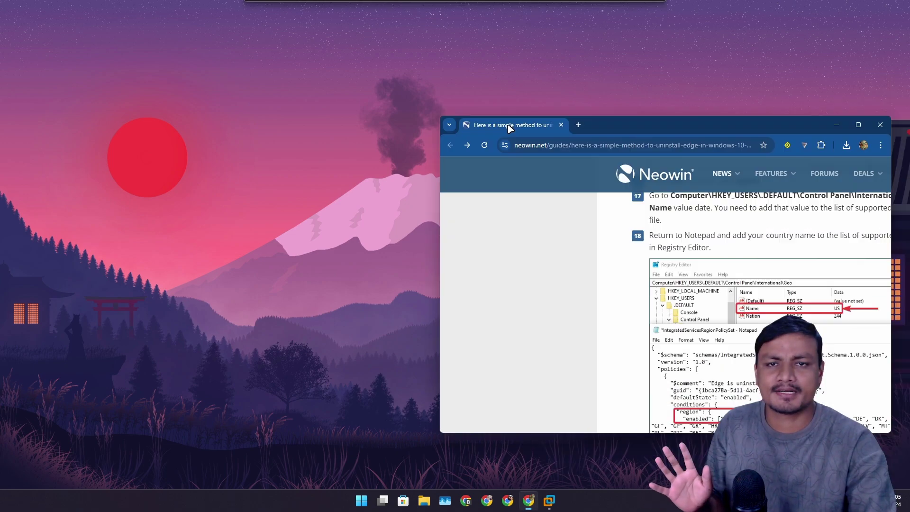
{"action": "left_click_drag", "start_coordinate": [508, 122], "coordinate": [426, 12]}
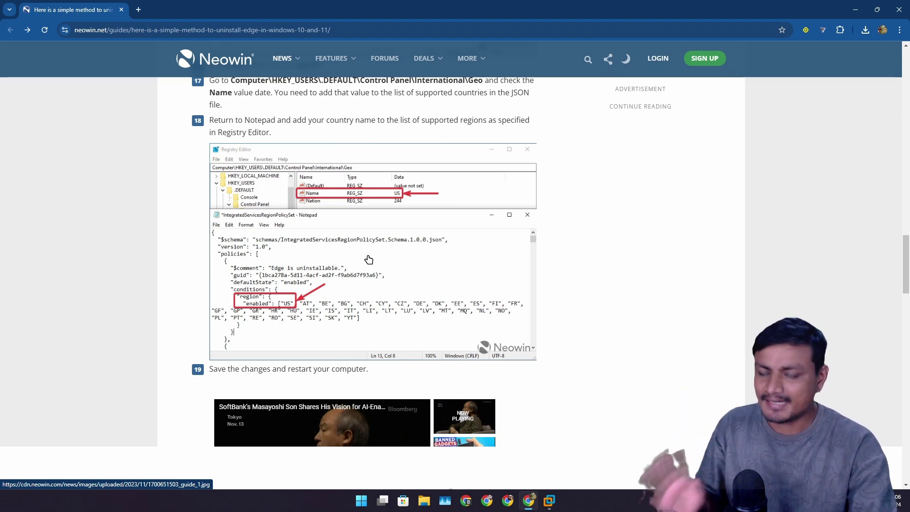
{"action": "left_click", "coordinate": [894, 17]}
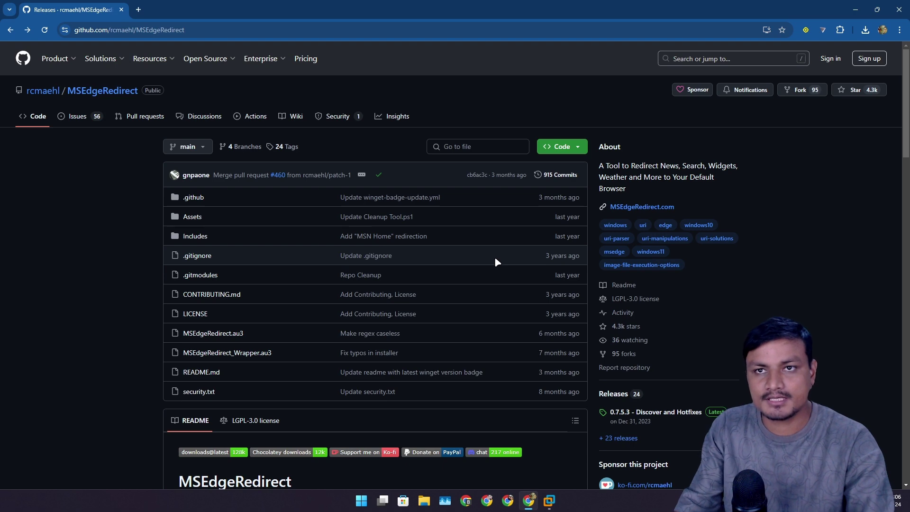
- Read the MSEdgeRedirect description on its GitHub repository page and open the project's releases
{"action": "scroll", "coordinate": [494, 258], "scroll_direction": "down", "scroll_amount": 7}
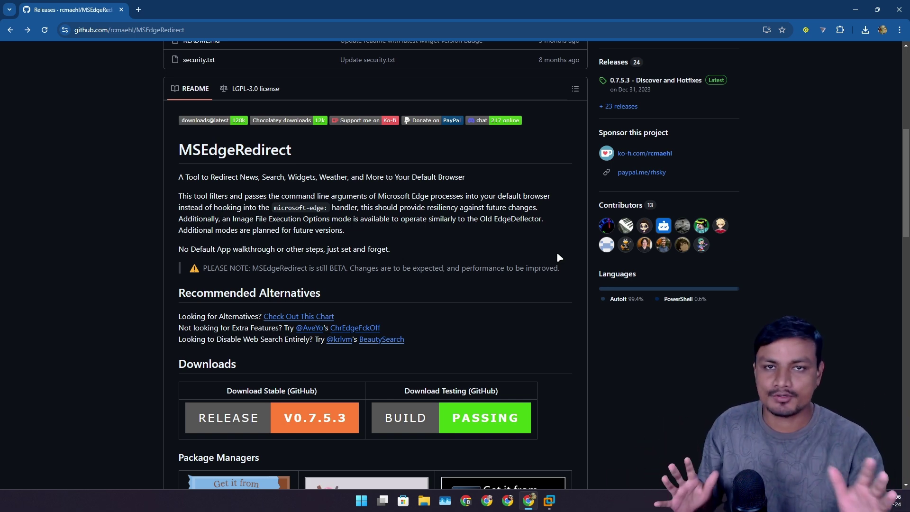
{"action": "scroll", "coordinate": [562, 254], "scroll_direction": "up", "scroll_amount": 3}
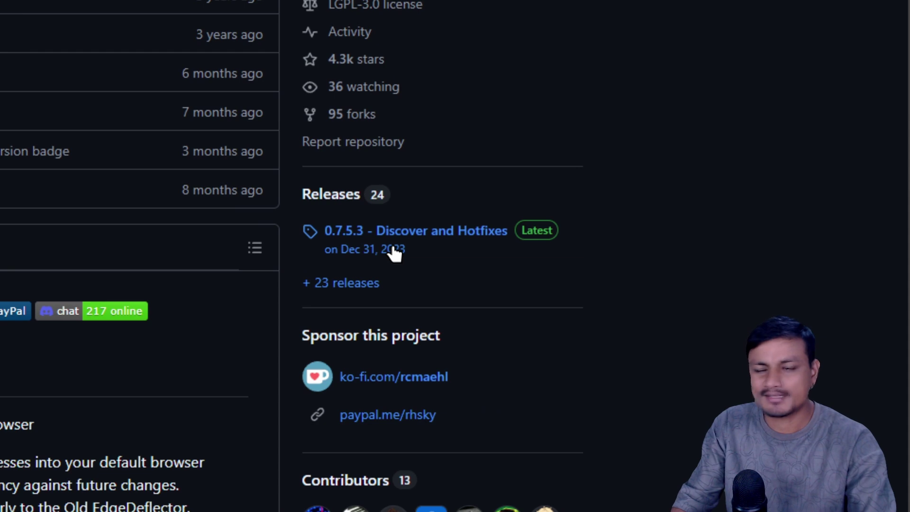
{"action": "mouse_move", "coordinate": [394, 255]}
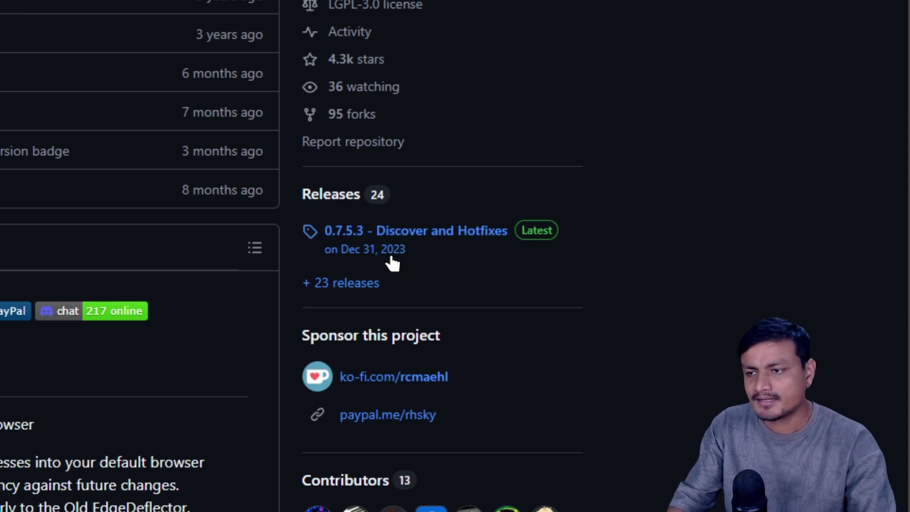
{"action": "left_click", "coordinate": [336, 196]}
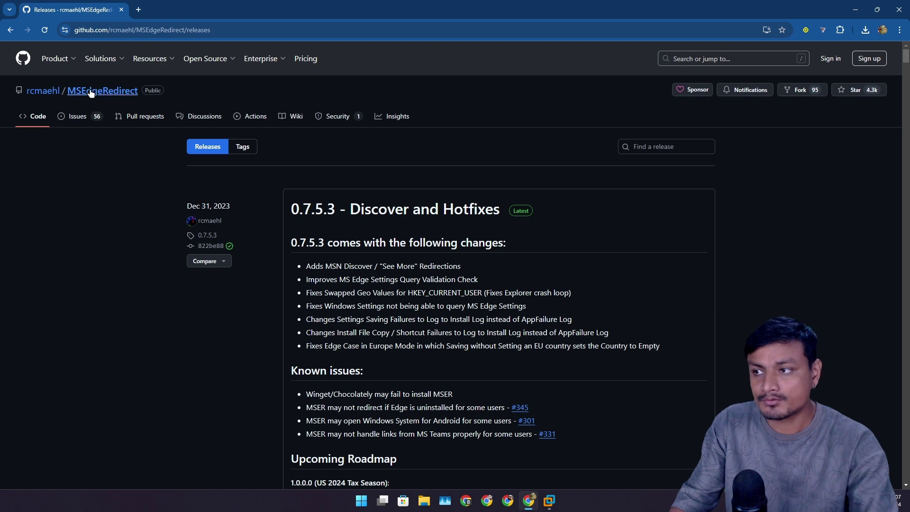
- Examine the MSEdgeRedirect 0.7.5.3 release notes, including known issues, how to use it and the installation modes
{"action": "scroll", "coordinate": [356, 264], "scroll_direction": "down", "scroll_amount": 4}
{"action": "scroll", "coordinate": [355, 264], "scroll_direction": "down", "scroll_amount": 2}
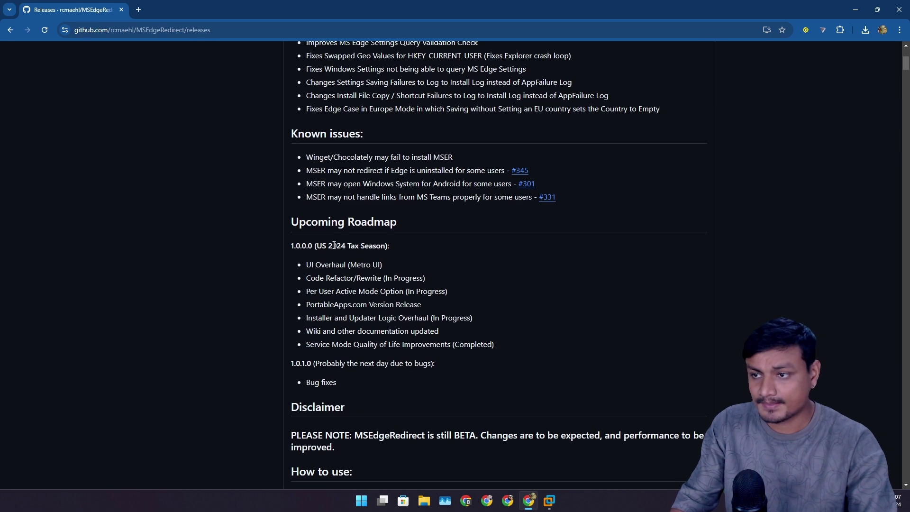
{"action": "scroll", "coordinate": [254, 225], "scroll_direction": "up", "scroll_amount": 6}
{"action": "scroll", "coordinate": [363, 274], "scroll_direction": "down", "scroll_amount": 6}
{"action": "scroll", "coordinate": [363, 274], "scroll_direction": "down", "scroll_amount": 4}
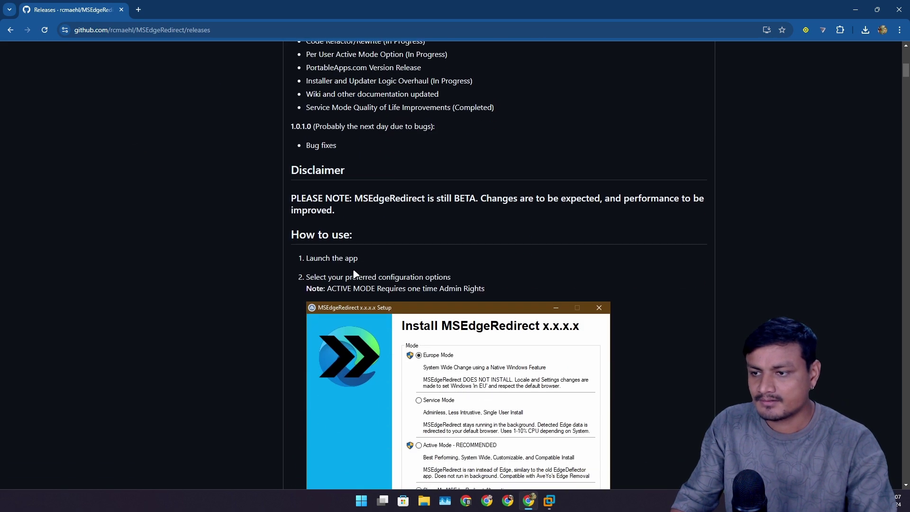
{"action": "scroll", "coordinate": [462, 306], "scroll_direction": "down", "scroll_amount": 2}
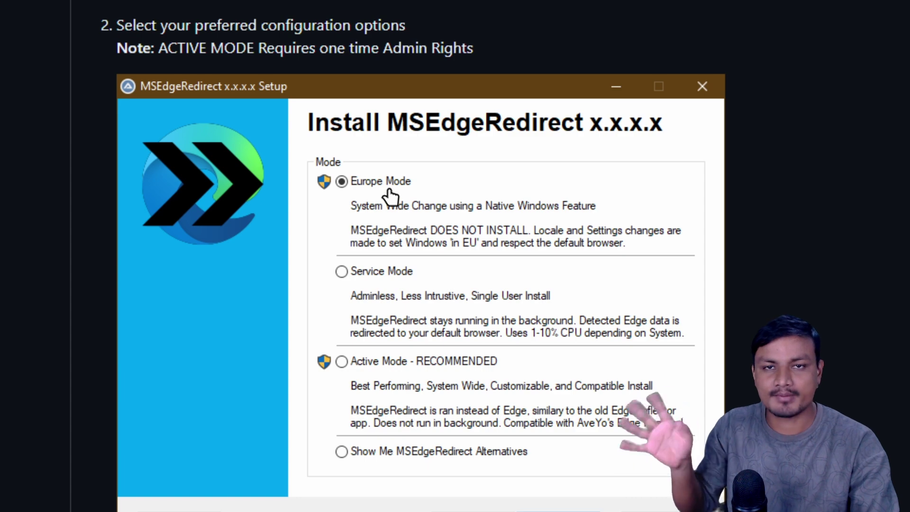
{"action": "scroll", "coordinate": [396, 254], "scroll_direction": "down", "scroll_amount": 5}
{"action": "scroll", "coordinate": [436, 267], "scroll_direction": "down", "scroll_amount": 4}
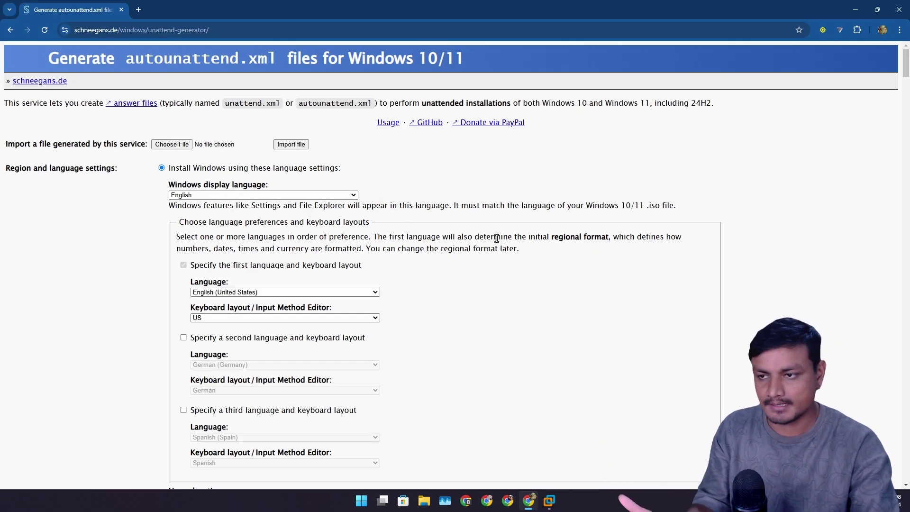
- Look through the autounattend.xml generator's settings for the system tweak "Make Edge uninstallable"
{"action": "scroll", "coordinate": [467, 268], "scroll_direction": "down", "scroll_amount": 7}
{"action": "scroll", "coordinate": [464, 273], "scroll_direction": "down", "scroll_amount": 17}
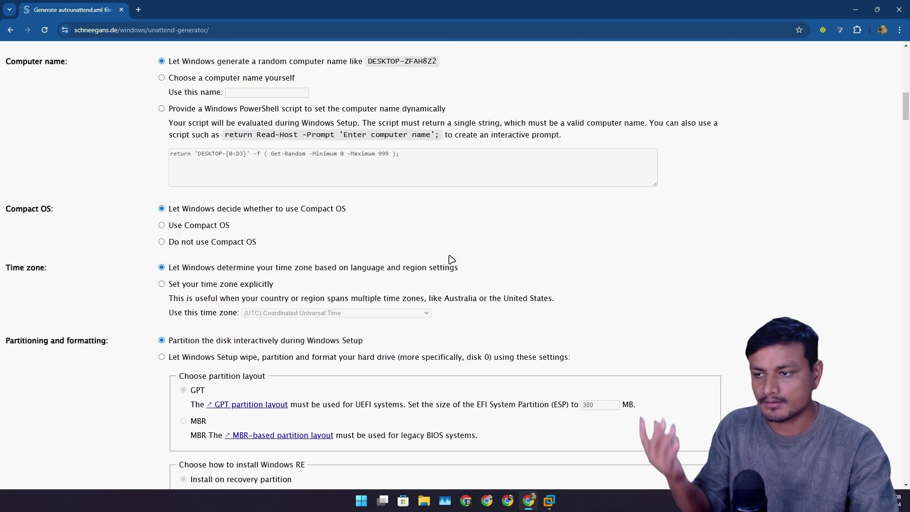
{"action": "scroll", "coordinate": [322, 284], "scroll_direction": "down", "scroll_amount": 11}
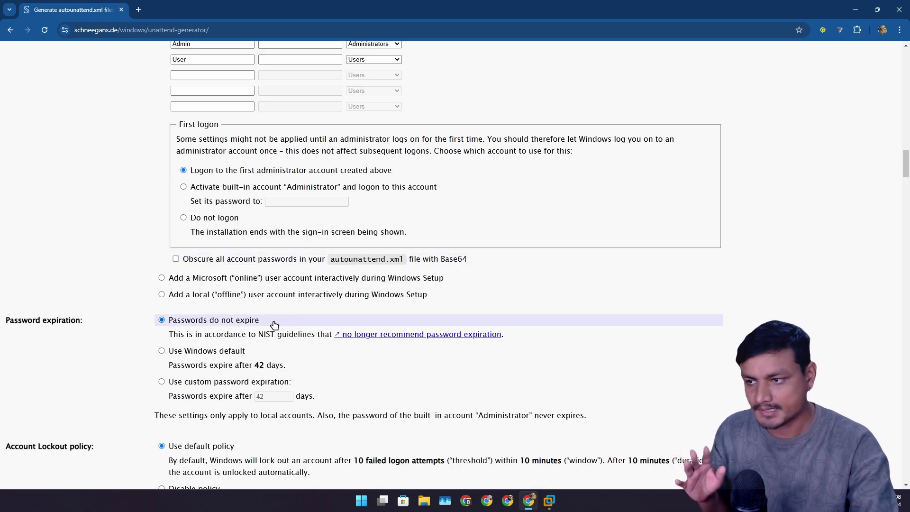
{"action": "scroll", "coordinate": [273, 308], "scroll_direction": "down", "scroll_amount": 12}
{"action": "scroll", "coordinate": [270, 282], "scroll_direction": "down", "scroll_amount": 16}
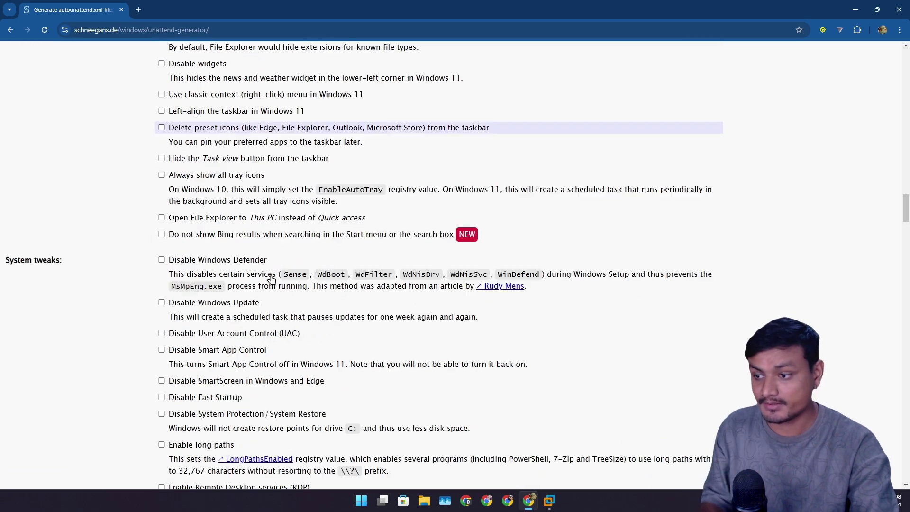
{"action": "scroll", "coordinate": [271, 280], "scroll_direction": "down", "scroll_amount": 11}
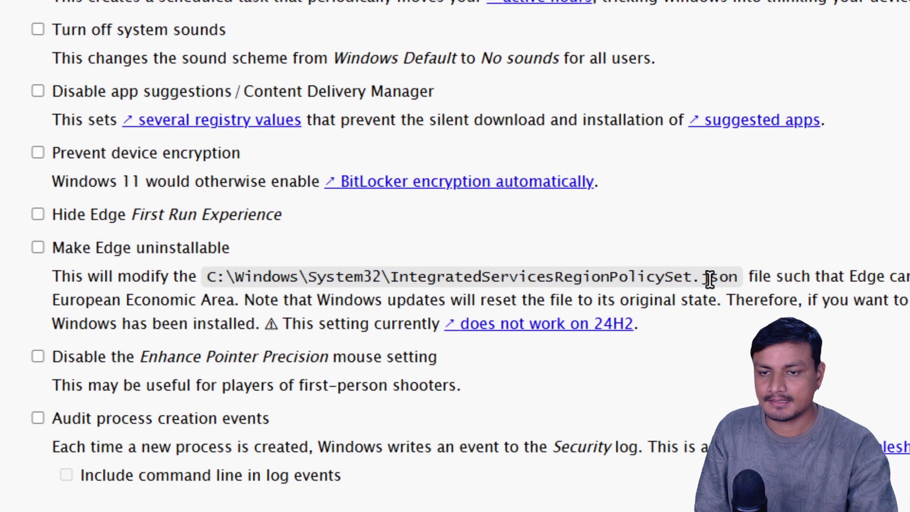
- Highlight the IntegratedServicesRegionPolicySet.json file name and the note on Windows updates in the tweak's description, and close the browser window
{"action": "left_click_drag", "start_coordinate": [679, 275], "coordinate": [334, 278]}
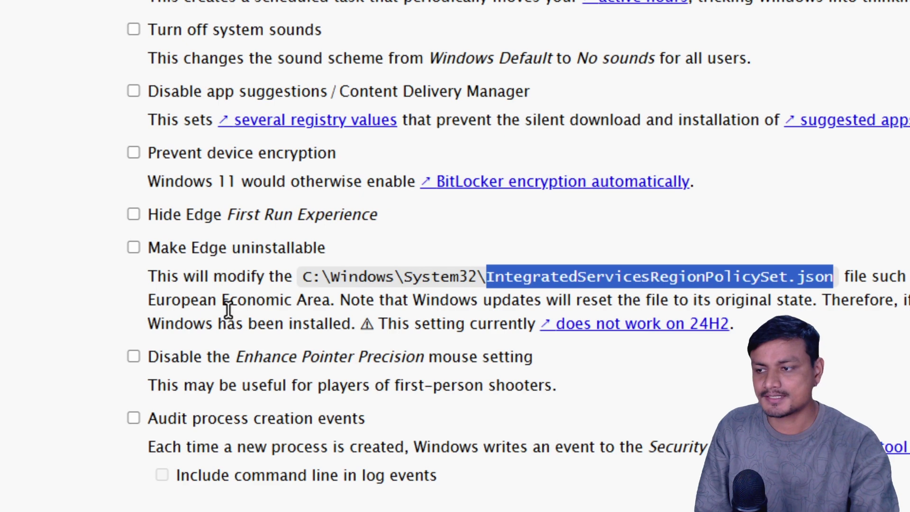
{"action": "left_click", "coordinate": [147, 308]}
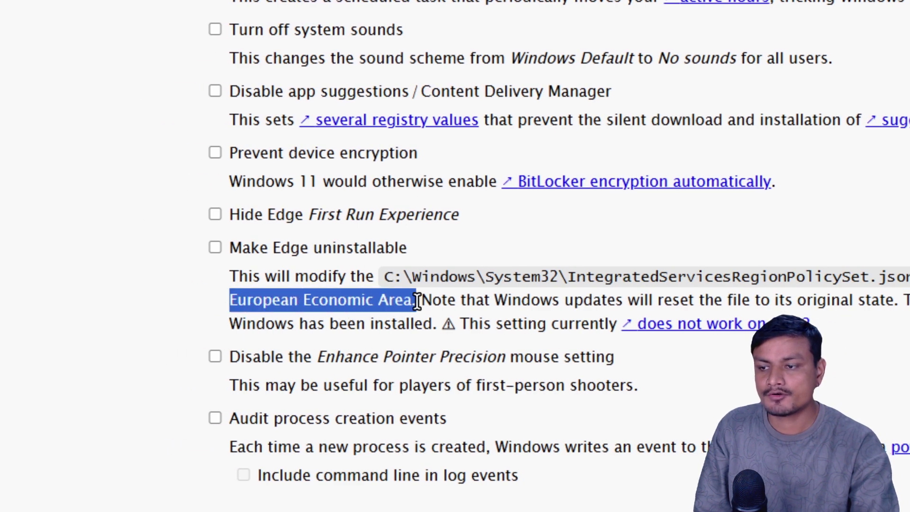
{"action": "left_click_drag", "start_coordinate": [549, 306], "coordinate": [888, 313]}
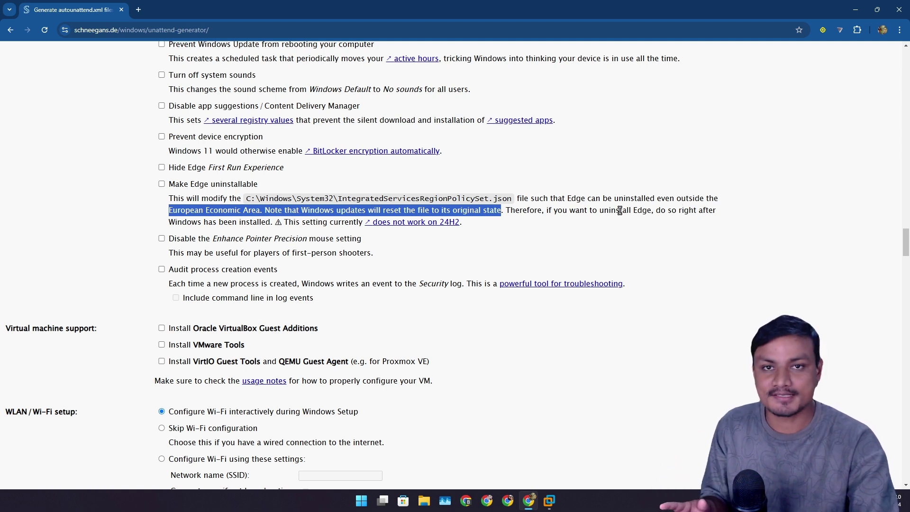
{"action": "left_click", "coordinate": [905, 5]}
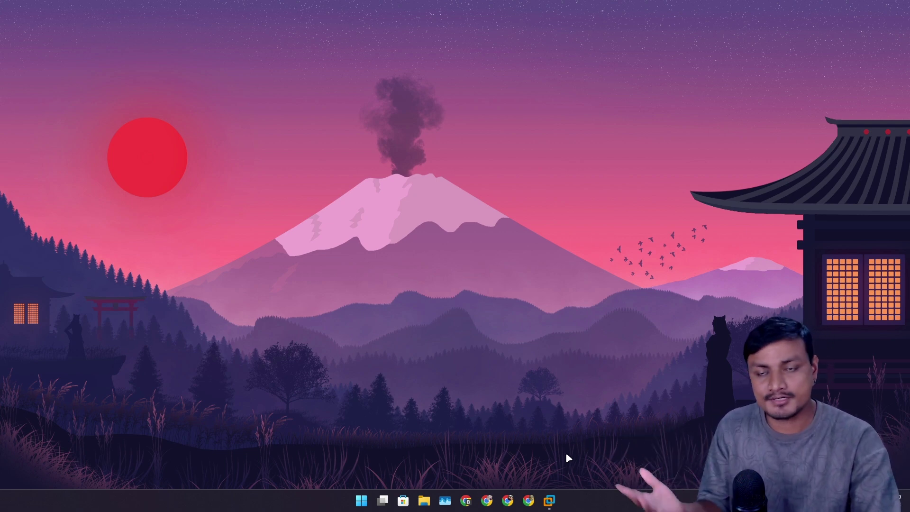
- Switch to the Windows 11 virtual machine and open the installed apps list in a maximized Settings window
{"action": "mouse_move", "coordinate": [550, 503]}
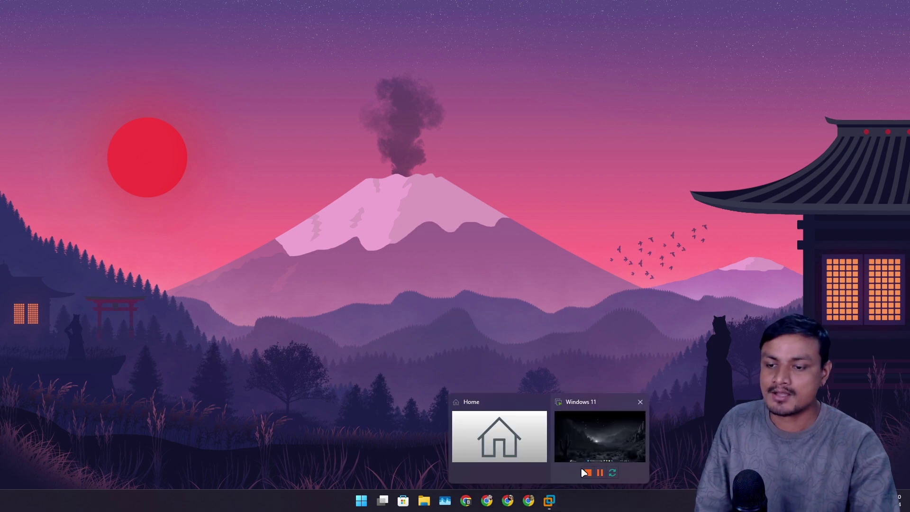
{"action": "left_click", "coordinate": [581, 467]}
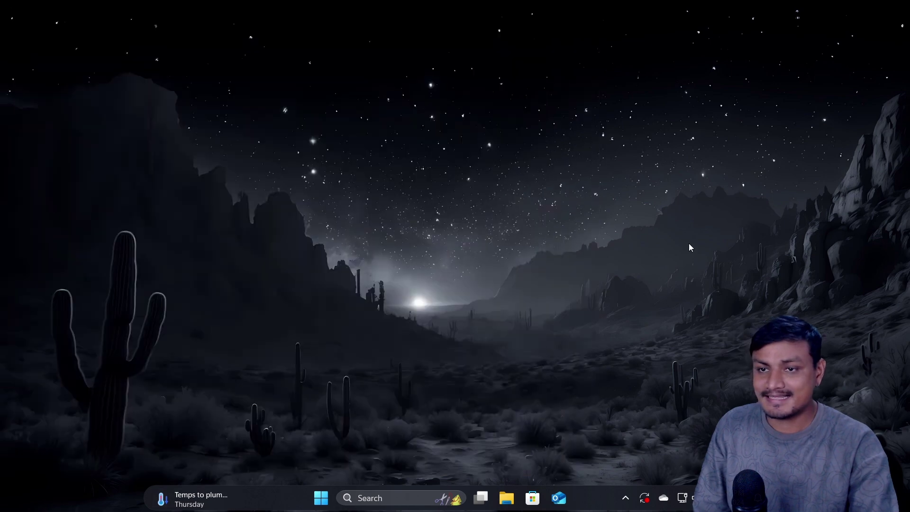
{"action": "key", "text": "super"}
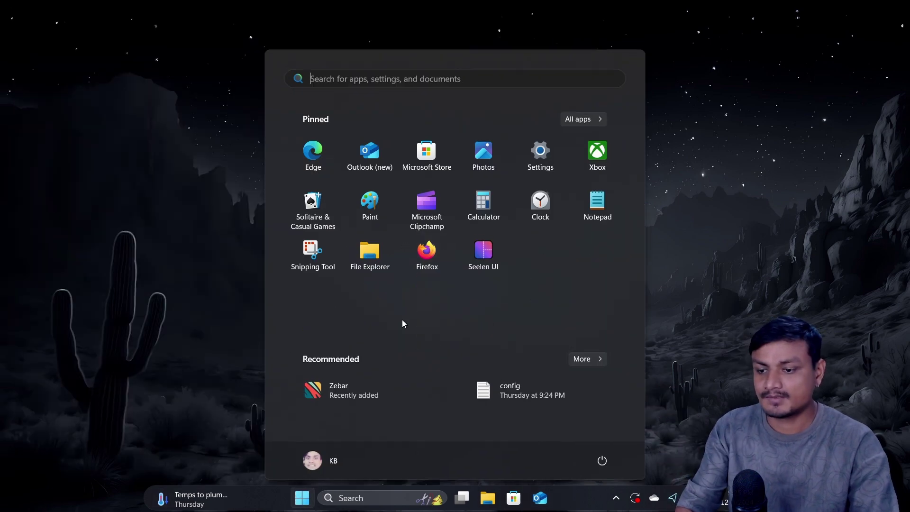
{"action": "left_click", "coordinate": [397, 74]}
{"action": "type", "text": "a"}
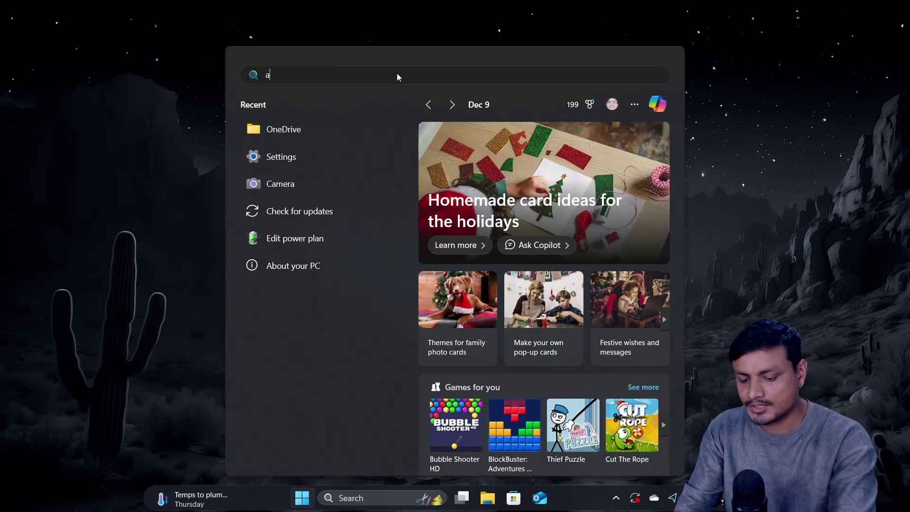
{"action": "key", "text": "Return"}
{"action": "left_click", "coordinate": [313, 277]}
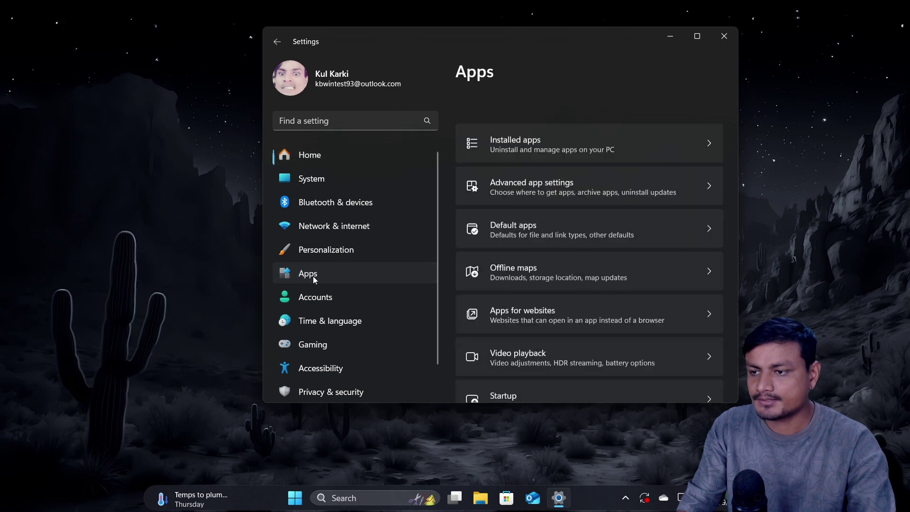
{"action": "left_click", "coordinate": [558, 119]}
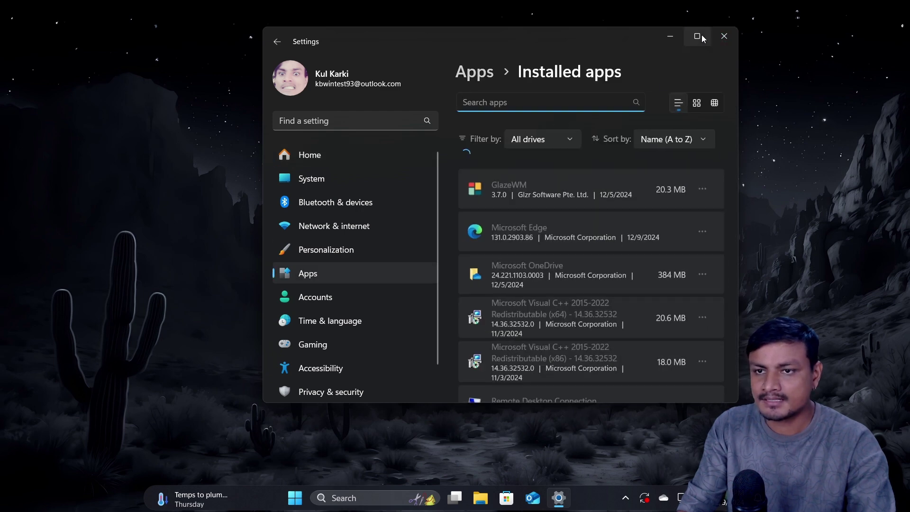
{"action": "left_click", "coordinate": [697, 37]}
- Uninstall Microsoft Edge from the installed apps, minimize Settings, and confirm the removal in the Edge uninstall dialog
{"action": "scroll", "coordinate": [369, 238], "scroll_direction": "down", "scroll_amount": 5}
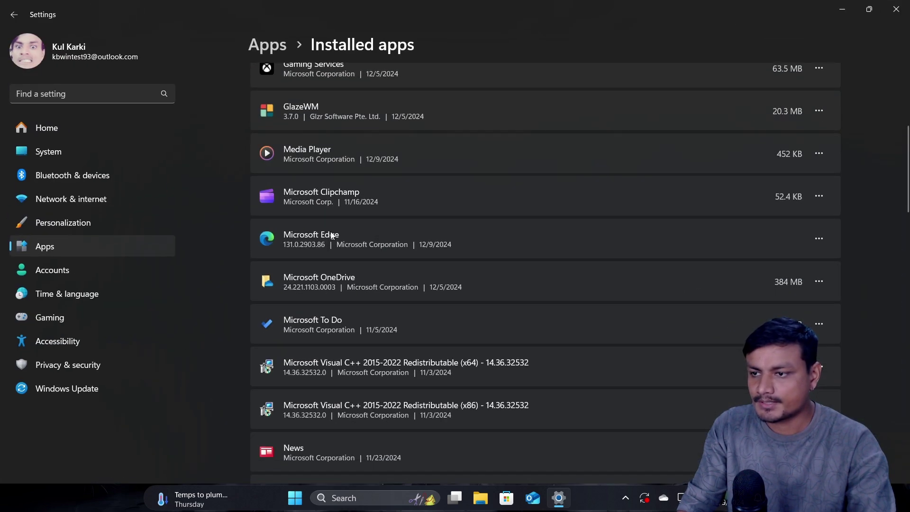
{"action": "left_click", "coordinate": [820, 240]}
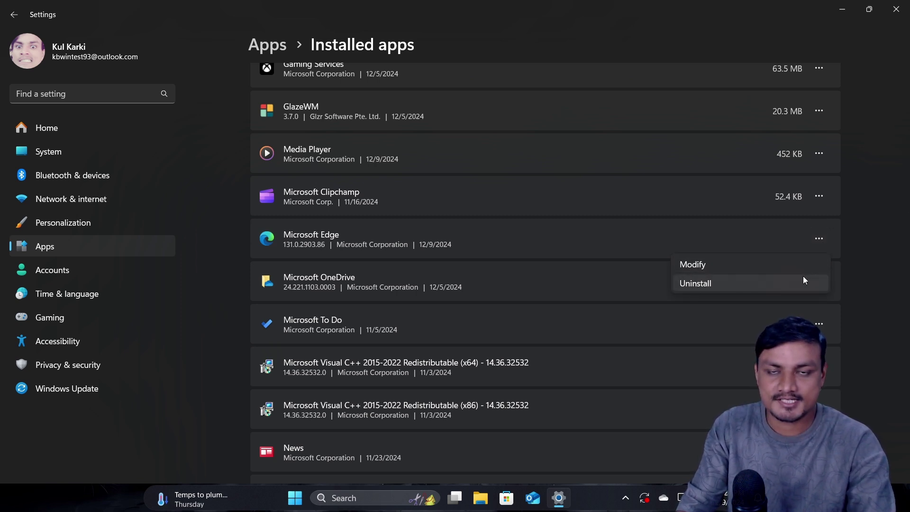
{"action": "left_click", "coordinate": [764, 283]}
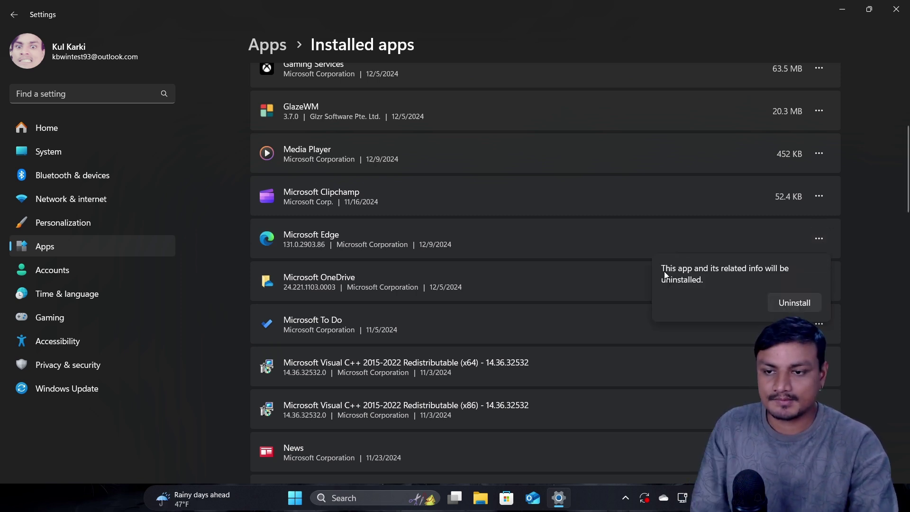
{"action": "left_click", "coordinate": [788, 306]}
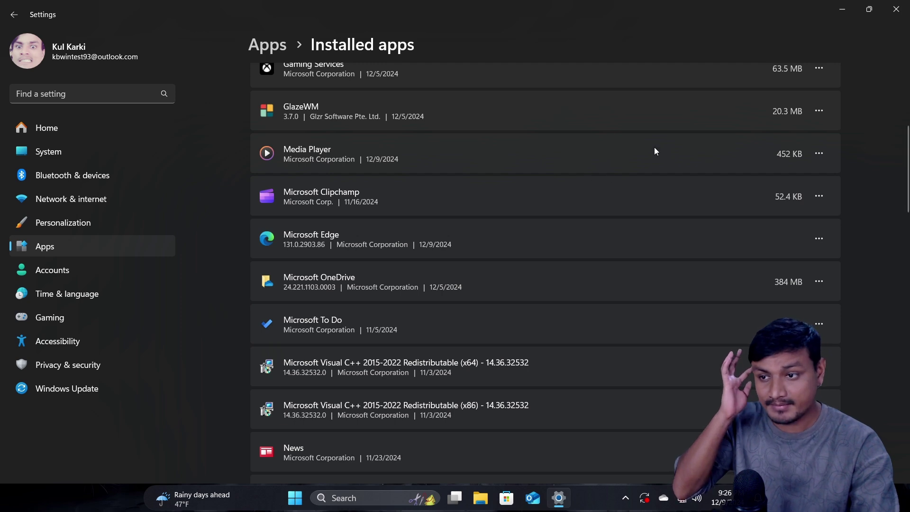
{"action": "left_click", "coordinate": [847, 10]}
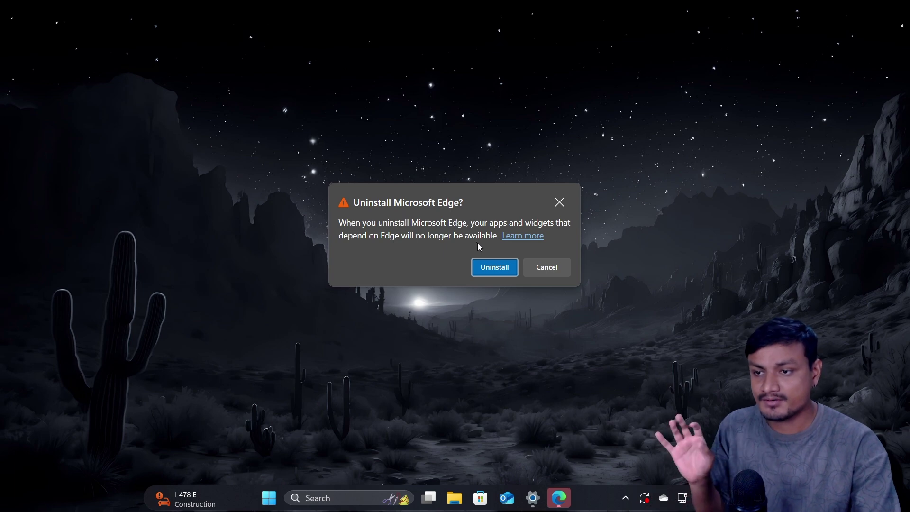
{"action": "left_click", "coordinate": [495, 268]}
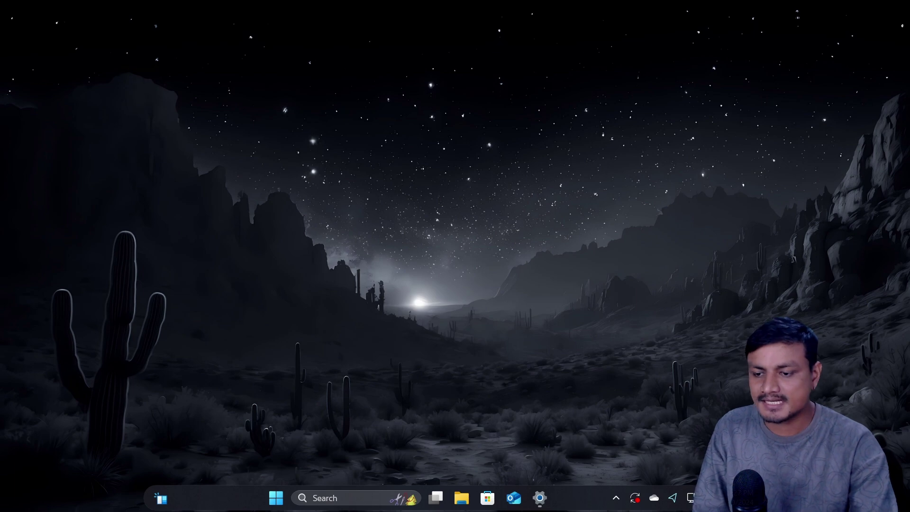
- Reopen Settings to check the installed apps list around the Microsoft Edge entry, and minimize the window
{"action": "left_click", "coordinate": [540, 498]}
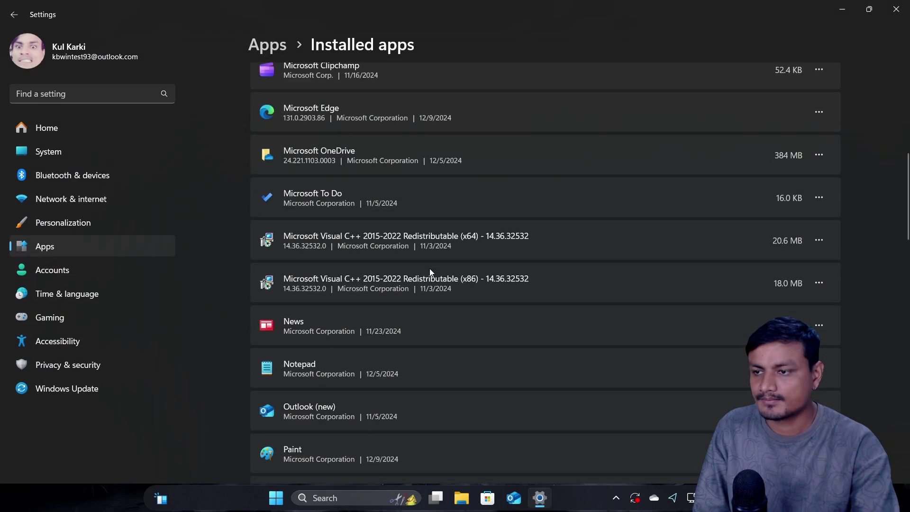
{"action": "scroll", "coordinate": [412, 274], "scroll_direction": "down", "scroll_amount": 4}
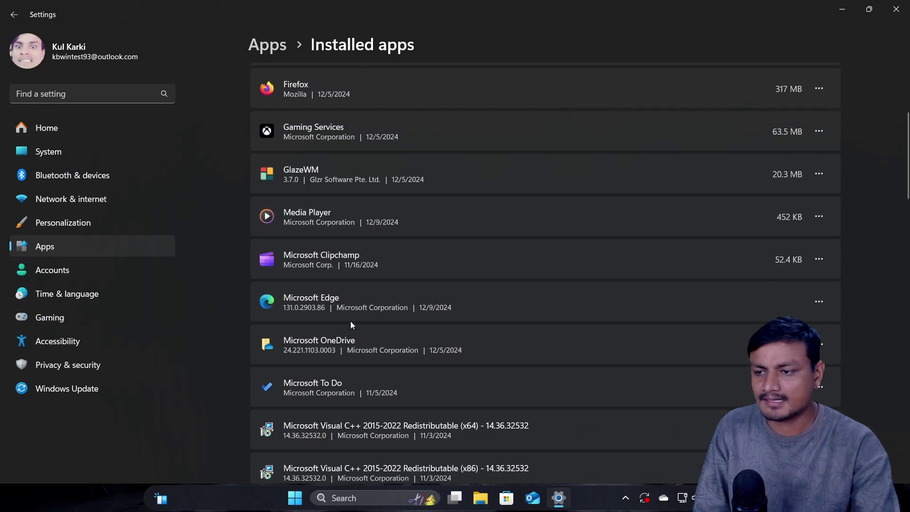
{"action": "left_click", "coordinate": [843, 10]}
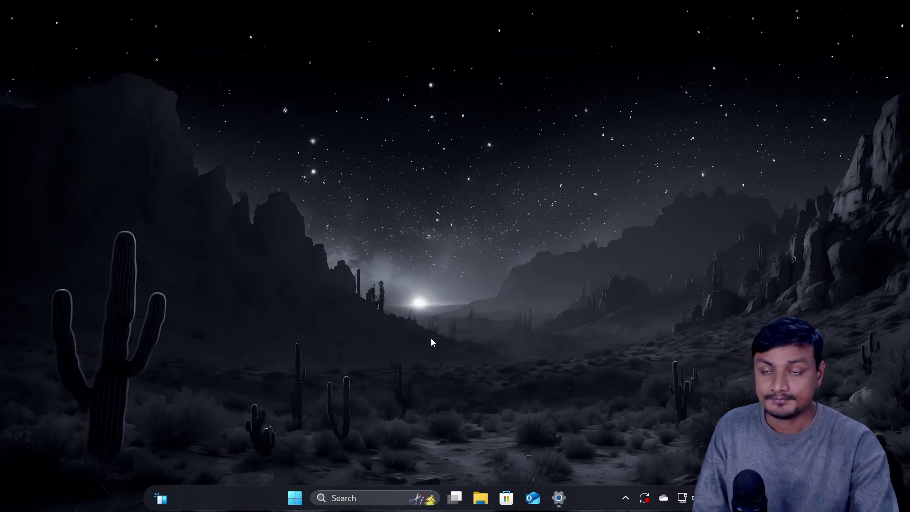
- Open the Widgets board and preview the Watchlist, Traffic, Phone Link and Tips widgets available for pinning
{"action": "left_click", "coordinate": [161, 498]}
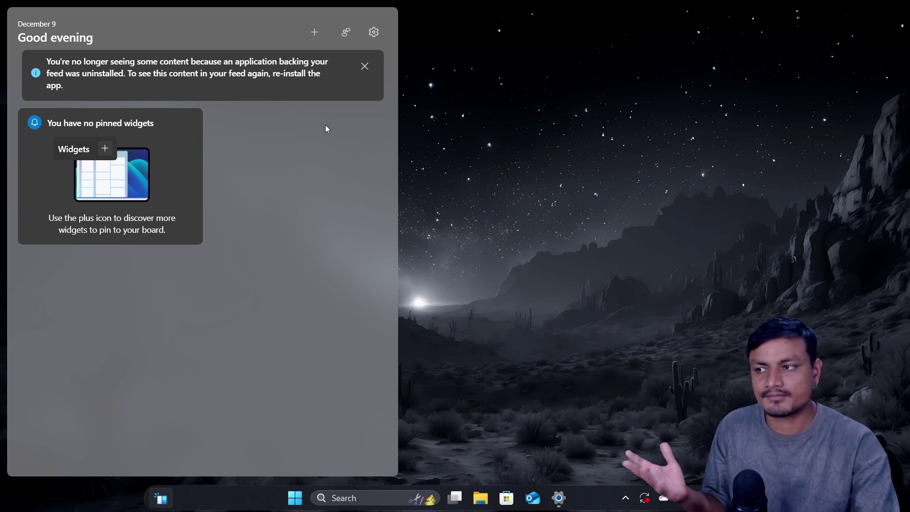
{"action": "left_click", "coordinate": [315, 33]}
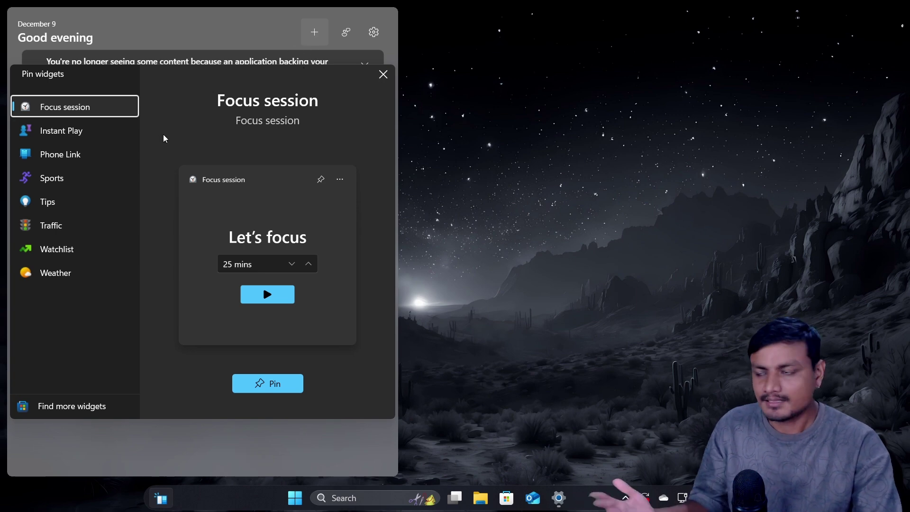
{"action": "left_click", "coordinate": [68, 259]}
{"action": "left_click", "coordinate": [66, 230]}
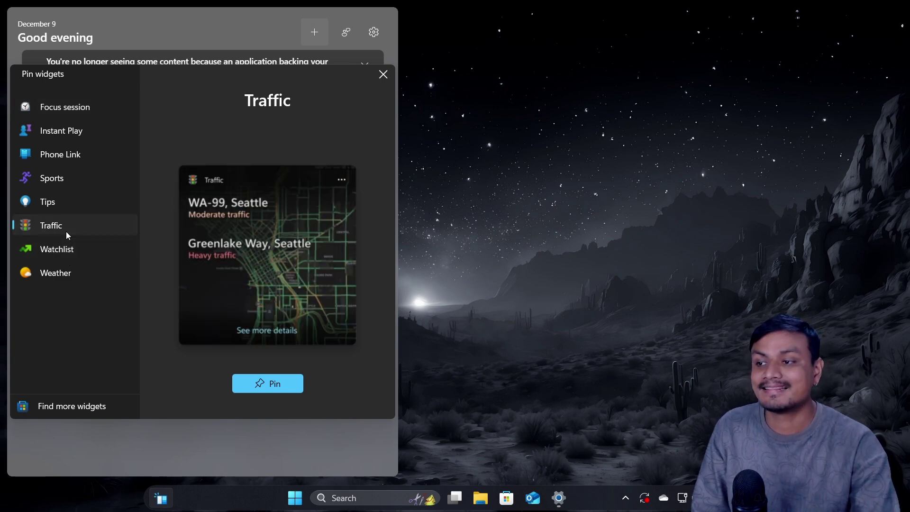
{"action": "left_click", "coordinate": [71, 203]}
{"action": "left_click", "coordinate": [74, 161]}
{"action": "left_click", "coordinate": [75, 202]}
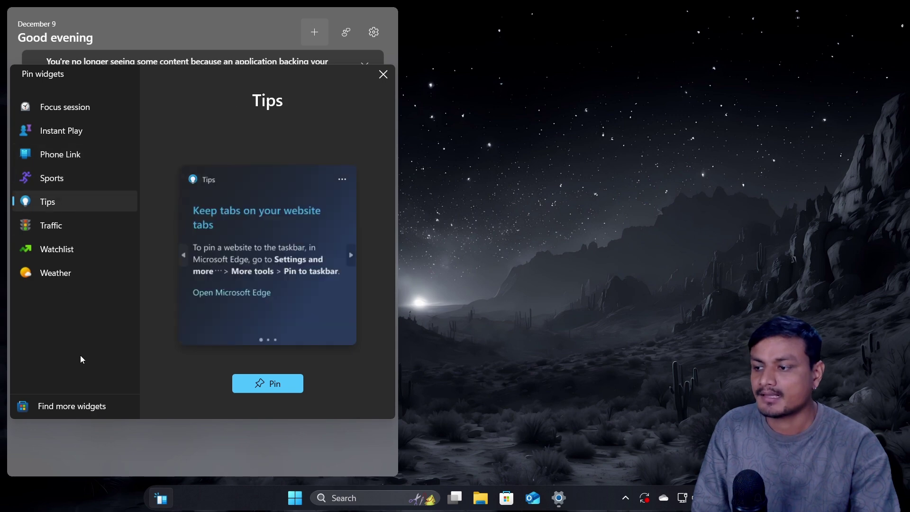
- Find more widgets in the Microsoft Store, open the Spotify - Music and Podcasts page, and install the app
{"action": "left_click", "coordinate": [77, 405]}
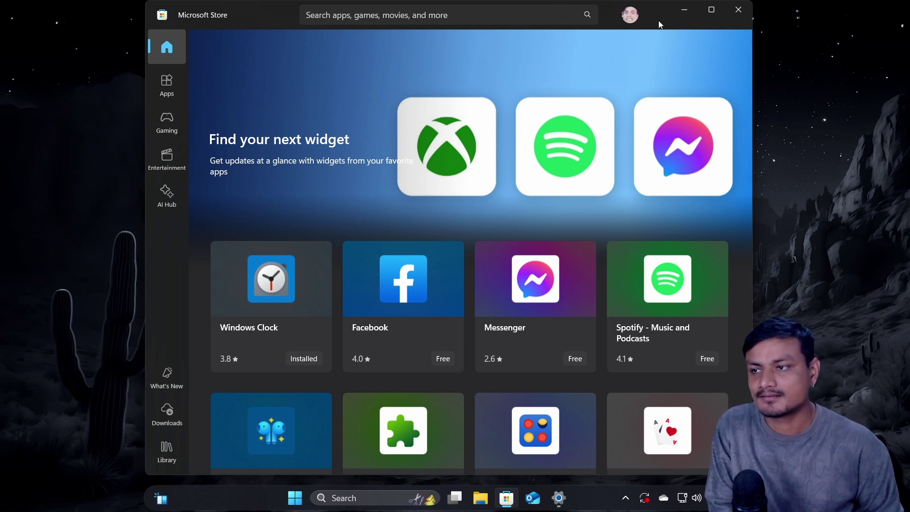
{"action": "scroll", "coordinate": [682, 205], "scroll_direction": "down", "scroll_amount": 3}
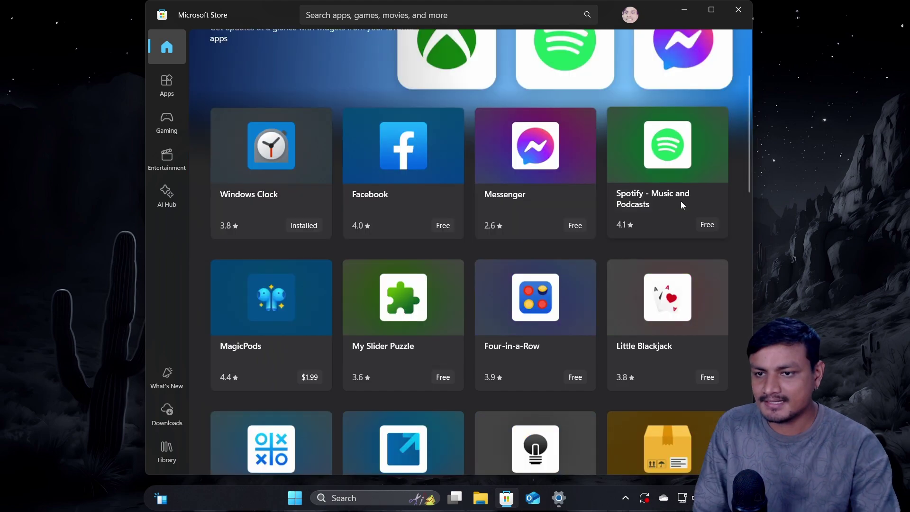
{"action": "left_click", "coordinate": [653, 195]}
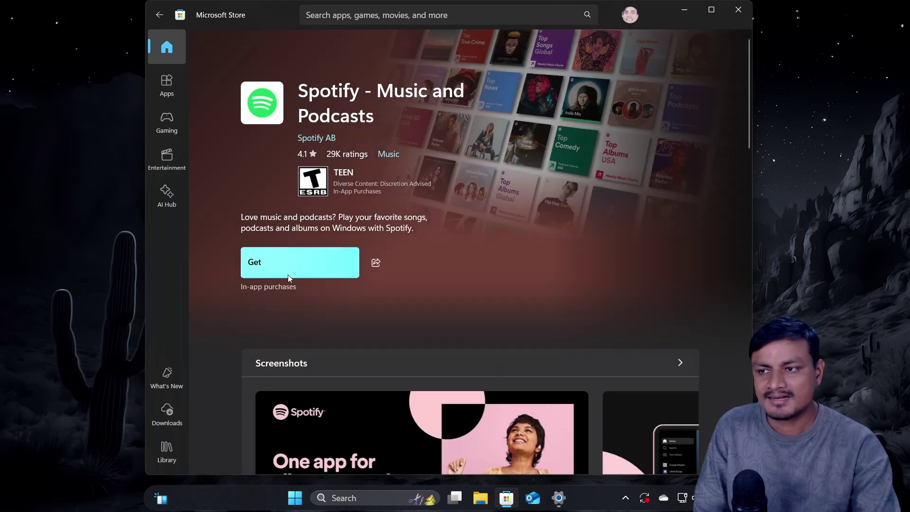
{"action": "scroll", "coordinate": [493, 311], "scroll_direction": "down", "scroll_amount": 5}
{"action": "scroll", "coordinate": [439, 306], "scroll_direction": "up", "scroll_amount": 4}
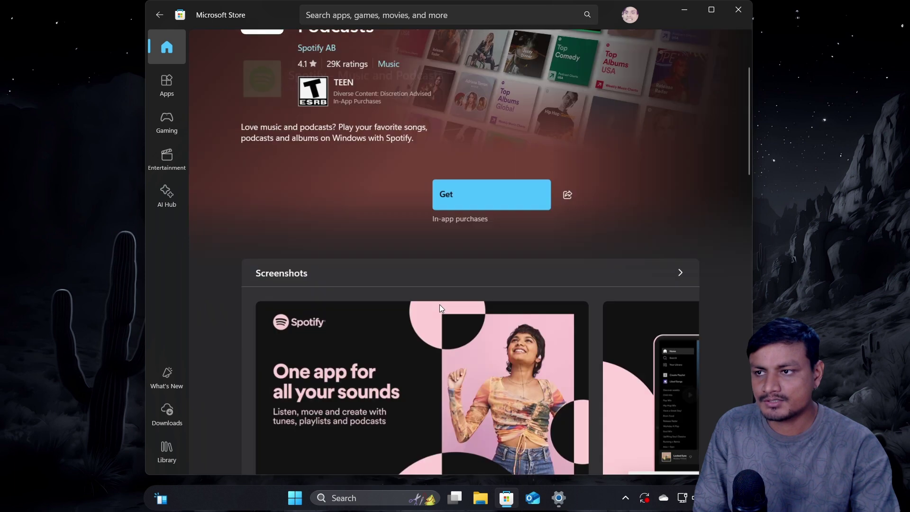
{"action": "scroll", "coordinate": [439, 304], "scroll_direction": "up", "scroll_amount": 2}
{"action": "left_click", "coordinate": [305, 269]}
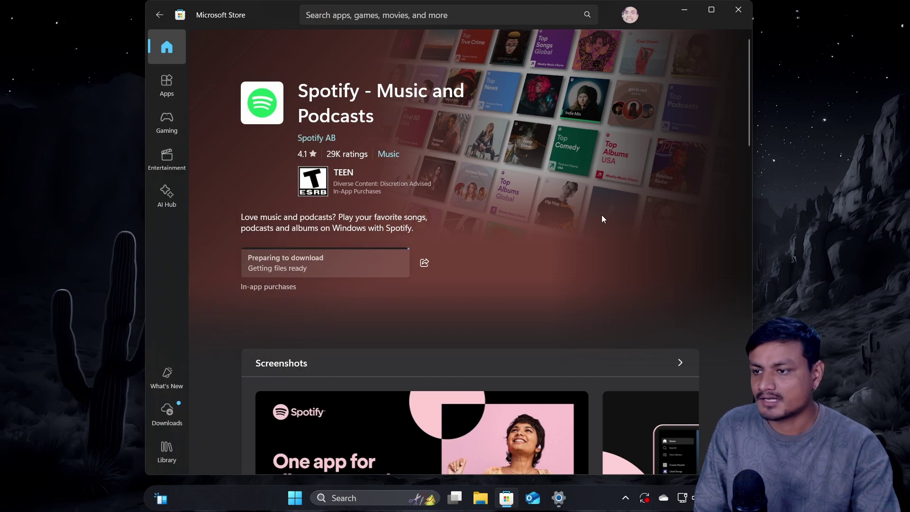
- Launch Microsoft Clipchamp to check whether it runs, dismiss the Store notification, and leave the app
{"action": "left_click", "coordinate": [295, 498]}
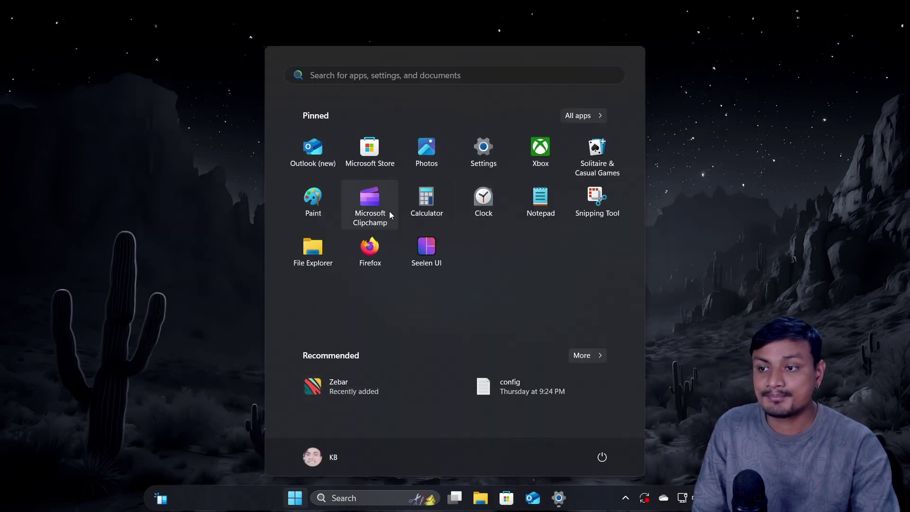
{"action": "left_click", "coordinate": [376, 202]}
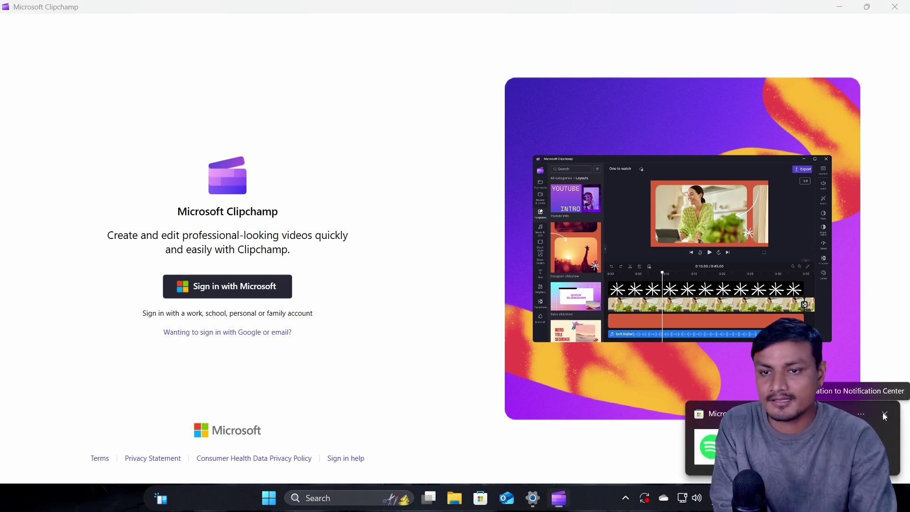
{"action": "left_click", "coordinate": [886, 418]}
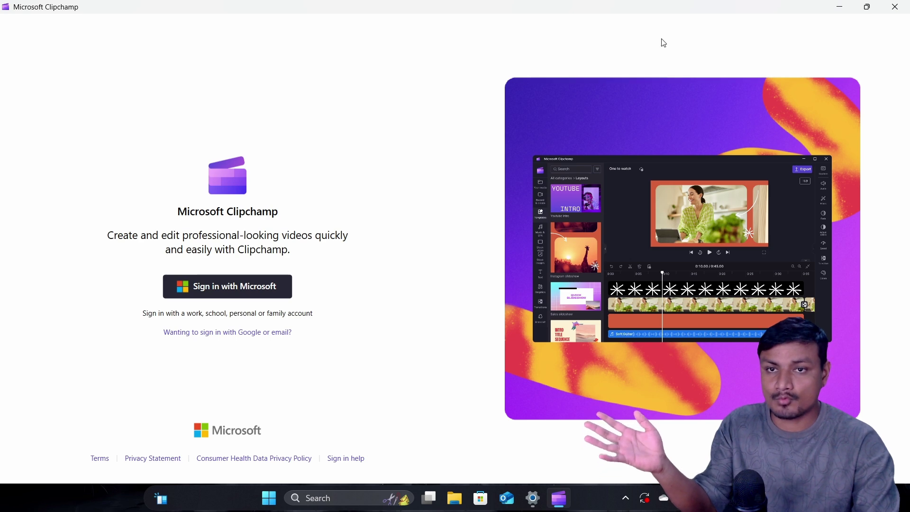
{"action": "left_click", "coordinate": [868, 6]}
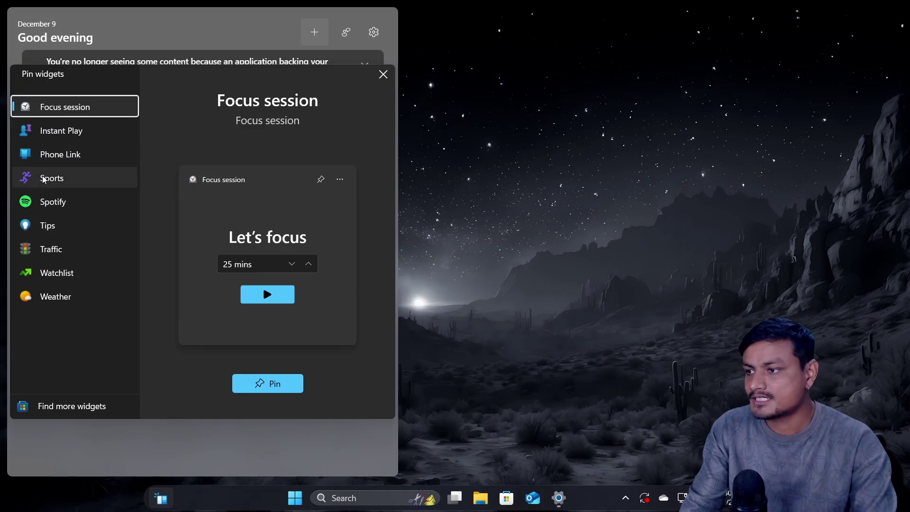
- Pin the Spotify widget to the Widgets board, dismiss the notice about the uninstalled feed app, and check the board again
{"action": "left_click", "coordinate": [46, 203]}
{"action": "left_click", "coordinate": [272, 385]}
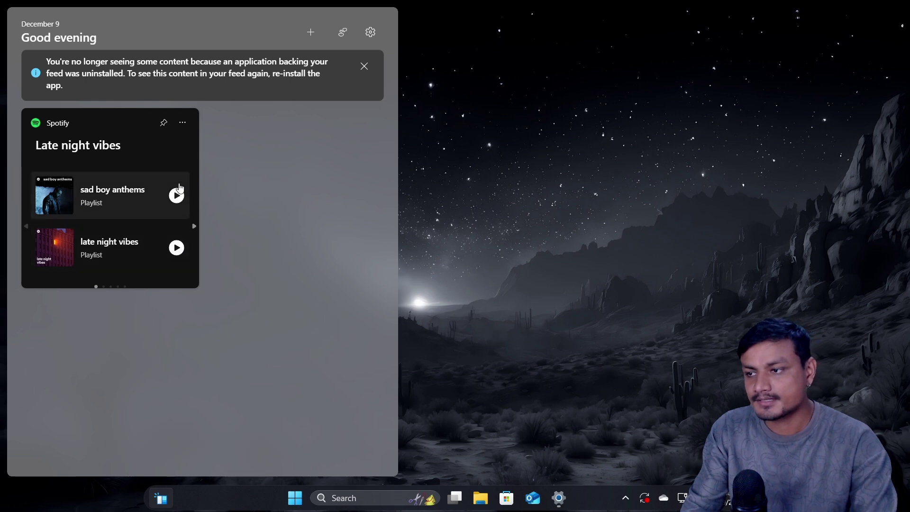
{"action": "left_click", "coordinate": [366, 69]}
{"action": "left_click", "coordinate": [527, 152]}
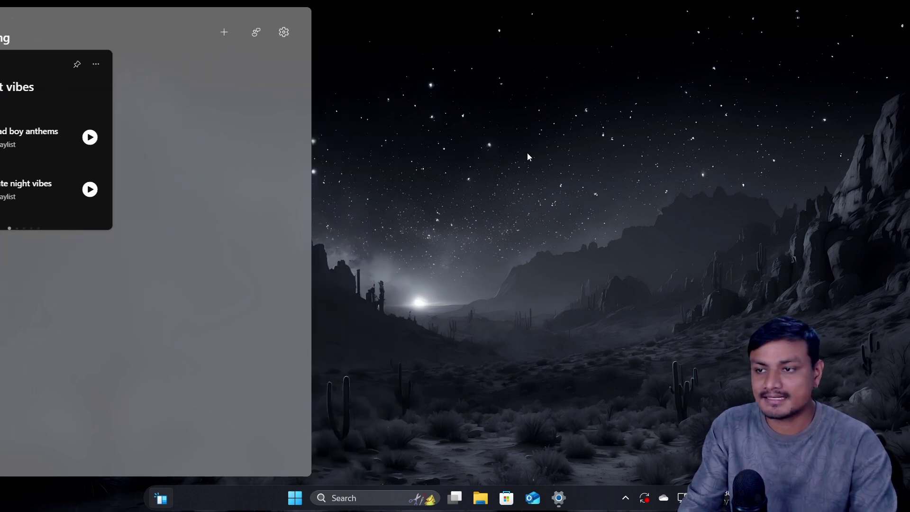
{"action": "left_click", "coordinate": [160, 498]}
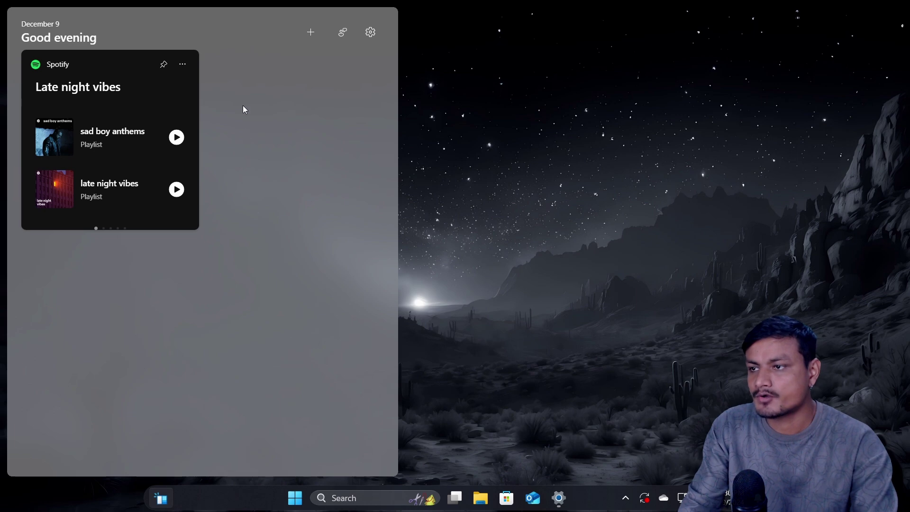
{"action": "left_click", "coordinate": [518, 218]}
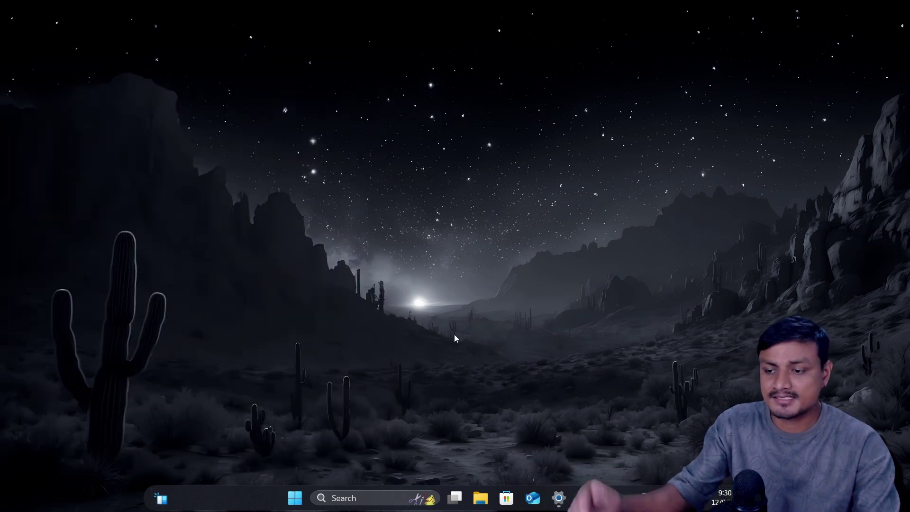
- Search the Microsoft Store for "copilot" and open the Microsoft Copilot app page
{"action": "left_click", "coordinate": [507, 497]}
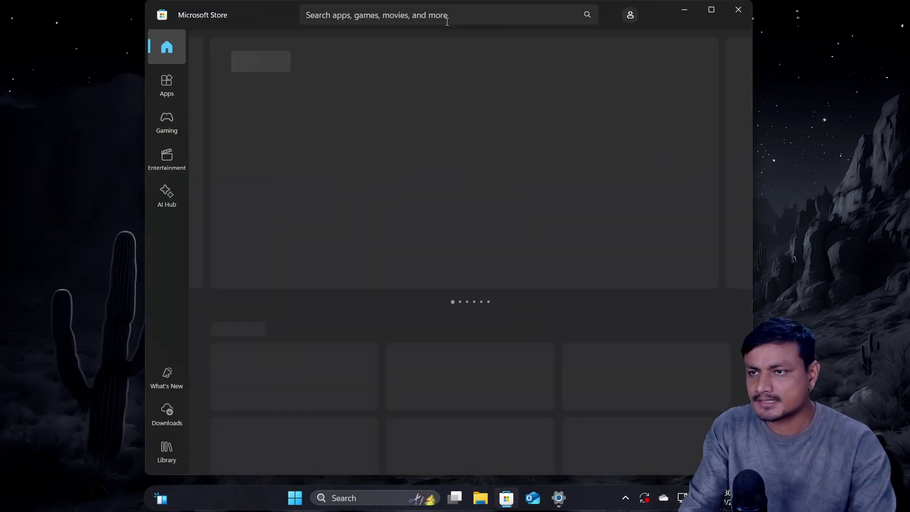
{"action": "left_click", "coordinate": [447, 15]}
{"action": "type", "text": "copilot"}
{"action": "key", "text": "Return"}
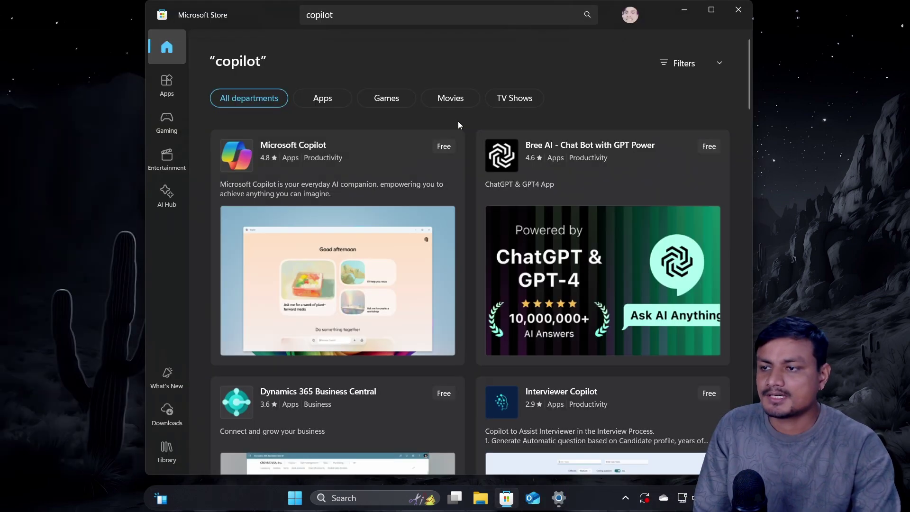
{"action": "left_click", "coordinate": [360, 153]}
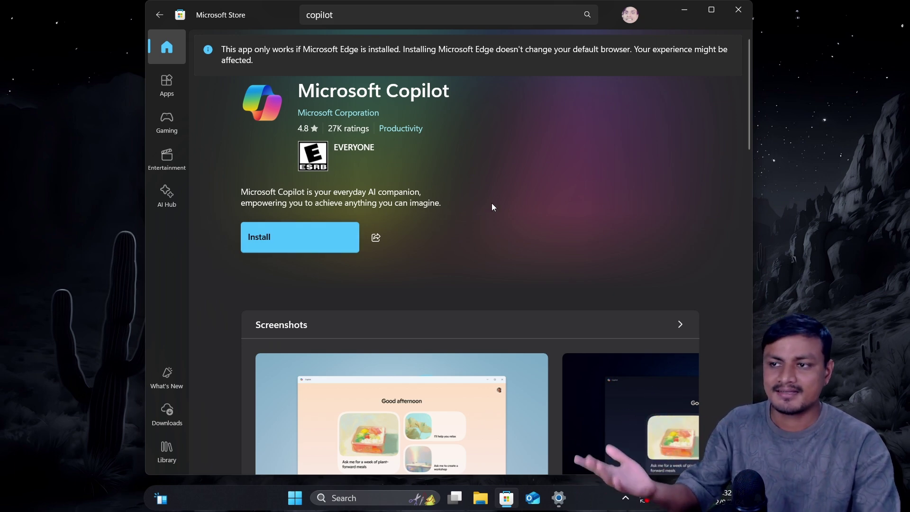
- Install Microsoft Copilot, check the Microsoft Edge installer's download progress, and return to the Copilot page in the Store
{"action": "scroll", "coordinate": [479, 264], "scroll_direction": "down", "scroll_amount": 4}
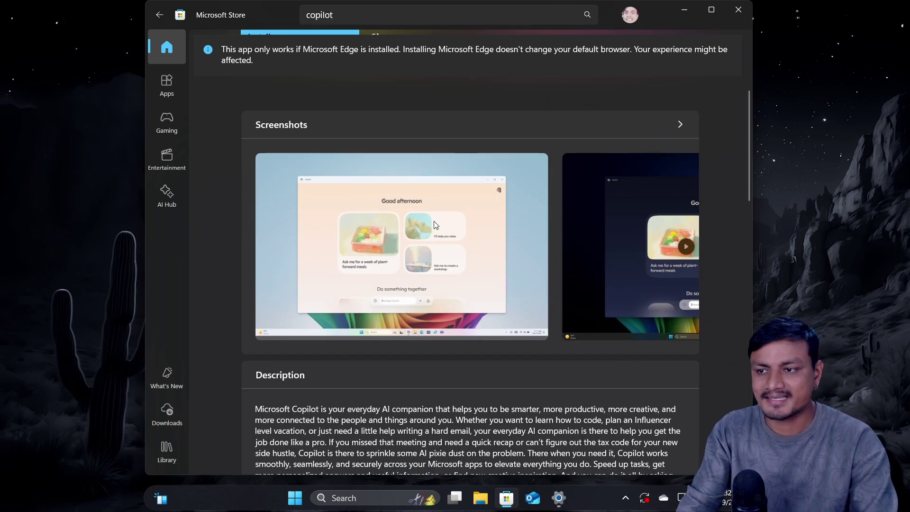
{"action": "scroll", "coordinate": [440, 244], "scroll_direction": "up", "scroll_amount": 4}
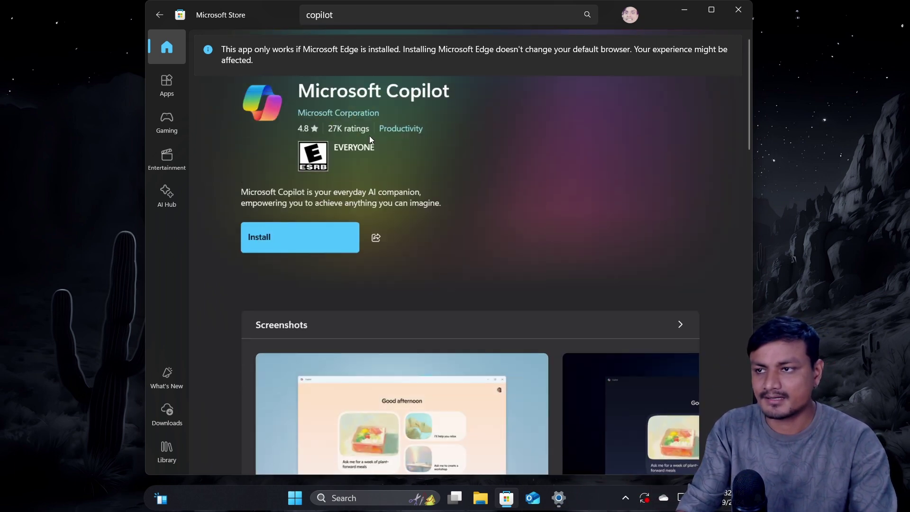
{"action": "left_click", "coordinate": [310, 241]}
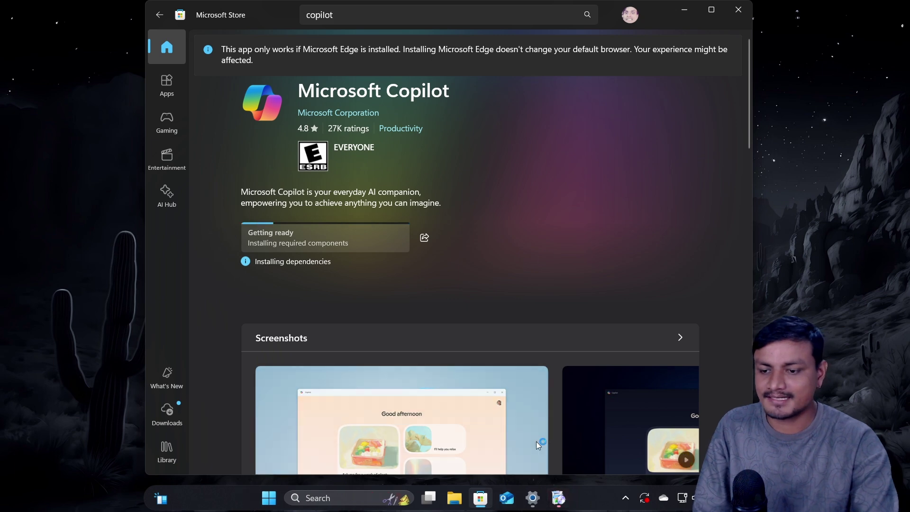
{"action": "left_click", "coordinate": [559, 505]}
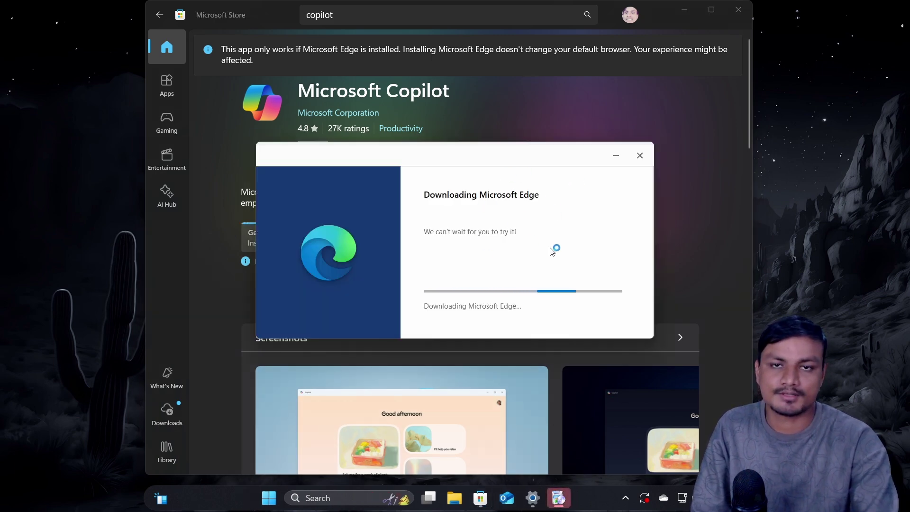
{"action": "left_click", "coordinate": [656, 10]}
{"action": "scroll", "coordinate": [485, 369], "scroll_direction": "down", "scroll_amount": 5}
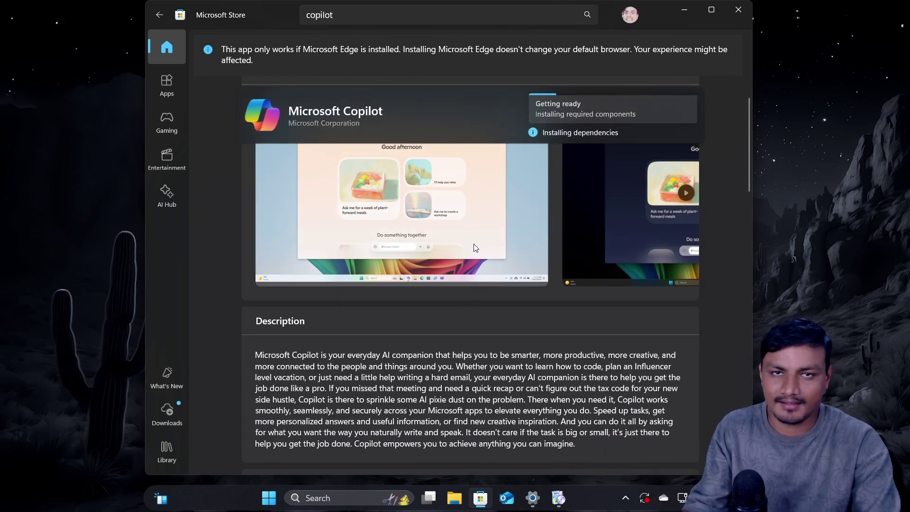
{"action": "scroll", "coordinate": [475, 248], "scroll_direction": "up", "scroll_amount": 5}
- Search Google for "microsoft copilot" in Firefox, open the copilot.microsoft.com result, and maximize the browser window
{"action": "left_click", "coordinate": [269, 498]}
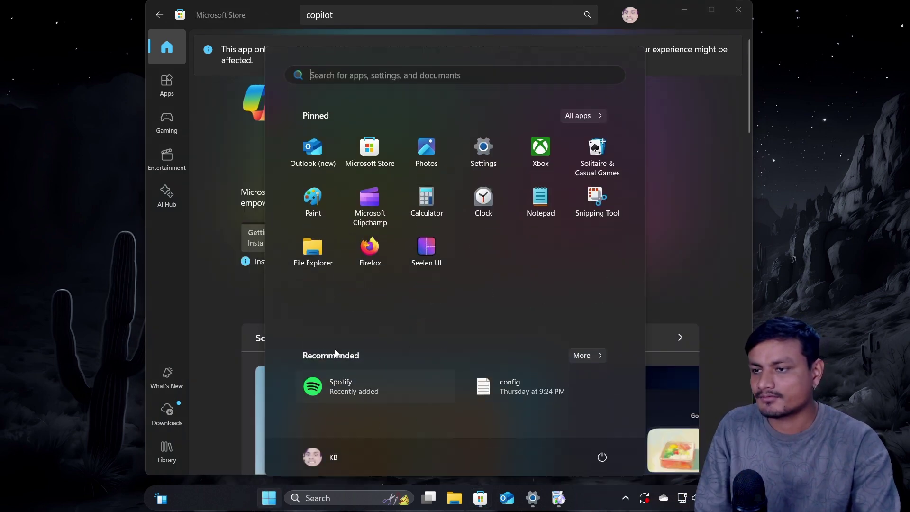
{"action": "left_click", "coordinate": [367, 244]}
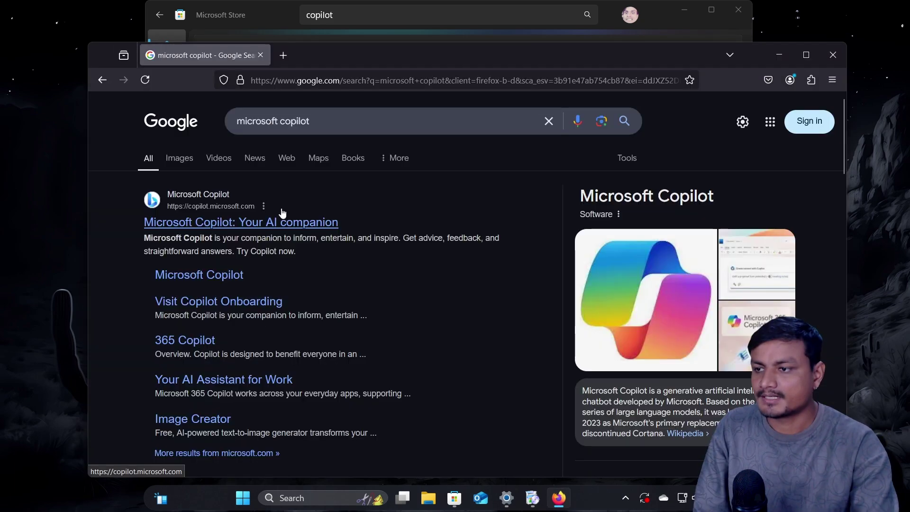
{"action": "left_click", "coordinate": [269, 224]}
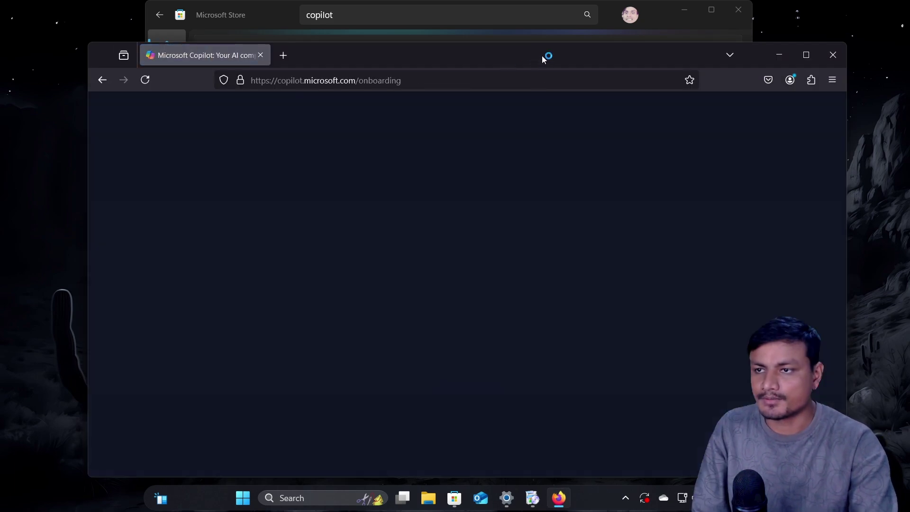
{"action": "left_click_drag", "start_coordinate": [542, 55], "coordinate": [533, 2]}
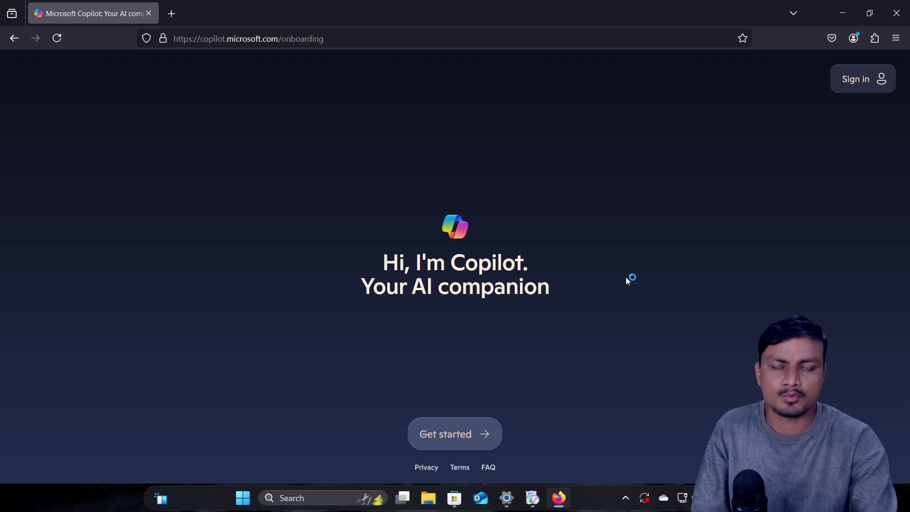
- Check Firefox's application menu, dismiss it, and bring up the Microsoft Edge installer window to see its progress
{"action": "left_click", "coordinate": [895, 38]}
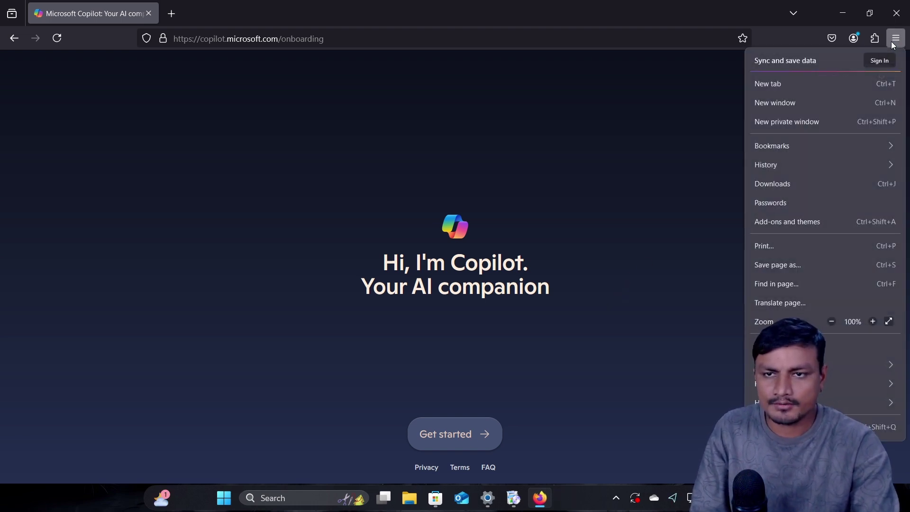
{"action": "left_click", "coordinate": [332, 269]}
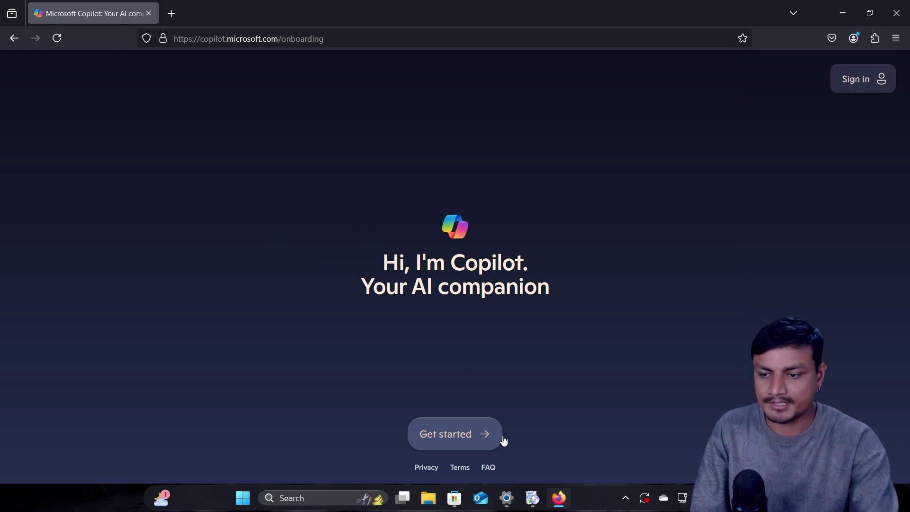
{"action": "left_click", "coordinate": [532, 502]}
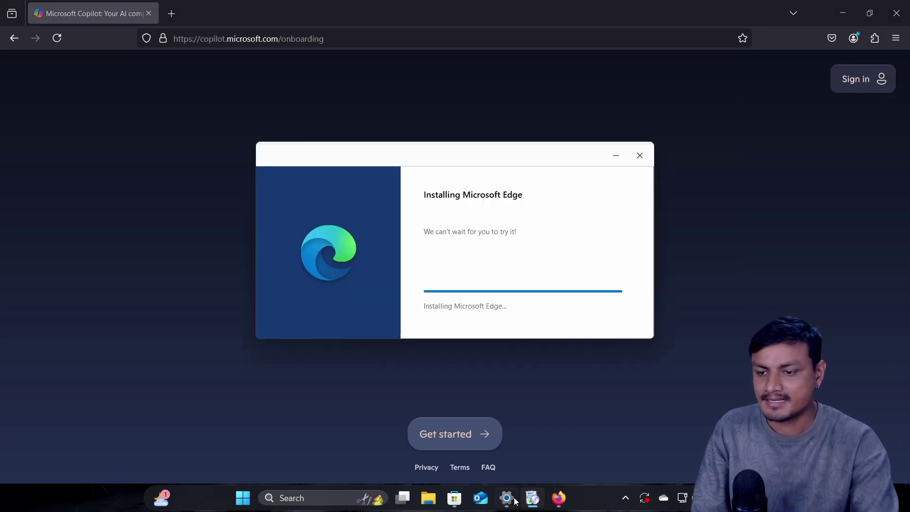
- Open the widgets board and look through its news feed and widgets, ending back at the start of the board
{"action": "left_click", "coordinate": [454, 498]}
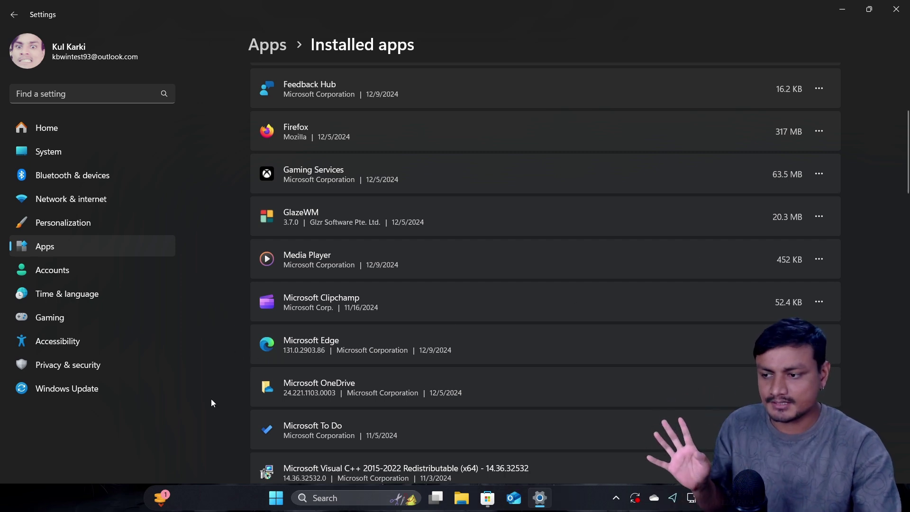
{"action": "key", "text": "super+w"}
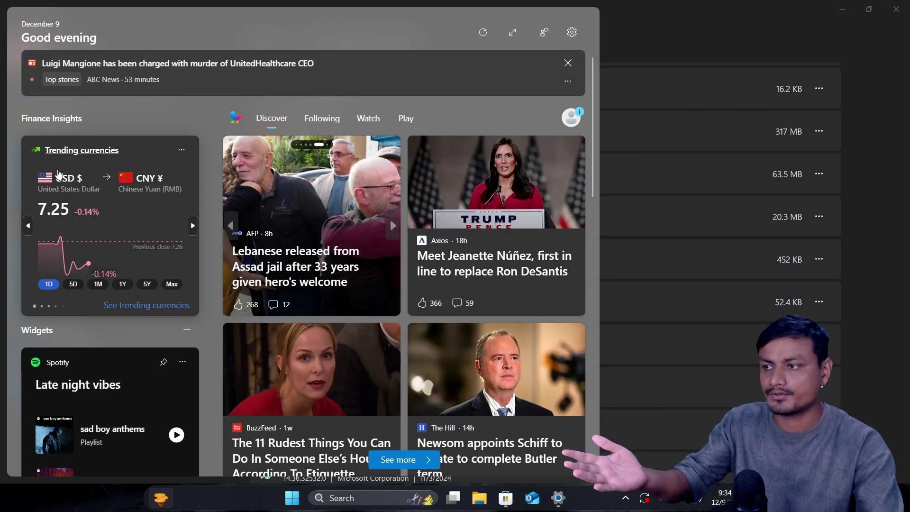
{"action": "scroll", "coordinate": [279, 308], "scroll_direction": "down", "scroll_amount": 15}
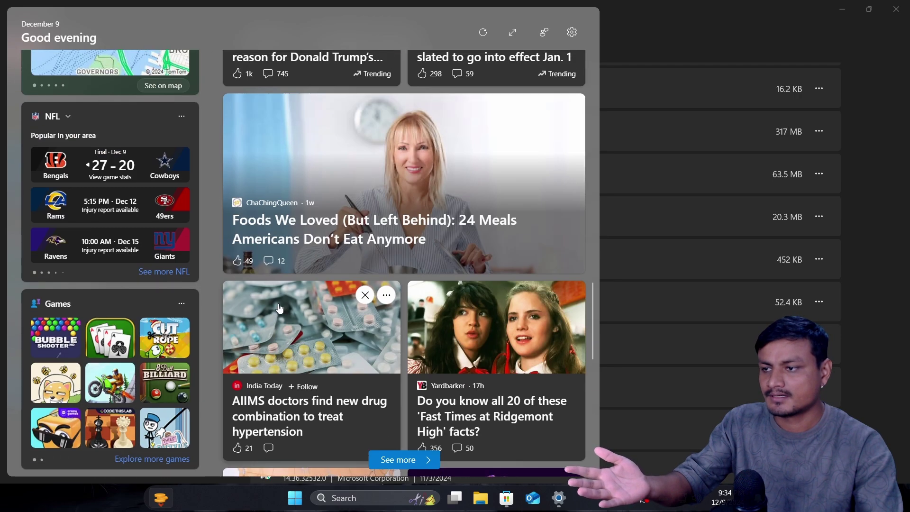
{"action": "scroll", "coordinate": [391, 346], "scroll_direction": "down", "scroll_amount": 8}
{"action": "scroll", "coordinate": [383, 331], "scroll_direction": "up", "scroll_amount": 20}
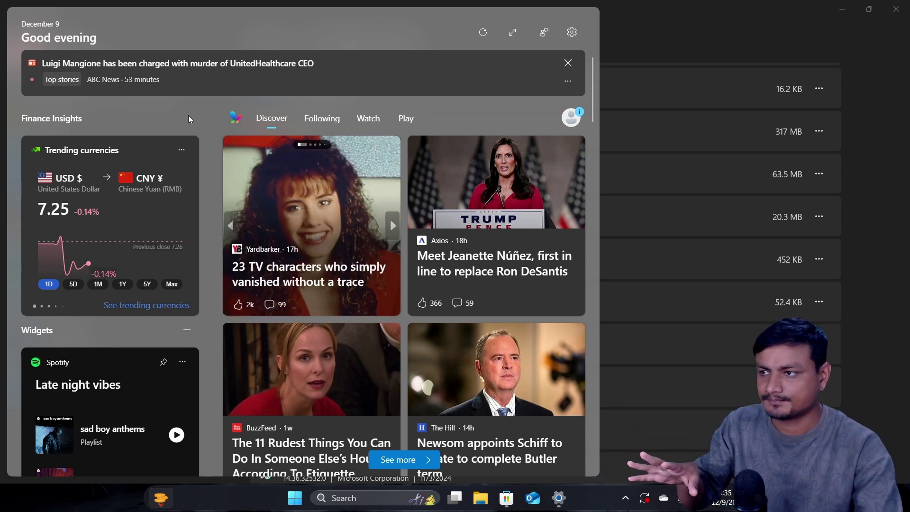
{"action": "scroll", "coordinate": [186, 260], "scroll_direction": "down", "scroll_amount": 4}
{"action": "scroll", "coordinate": [186, 265], "scroll_direction": "up", "scroll_amount": 4}
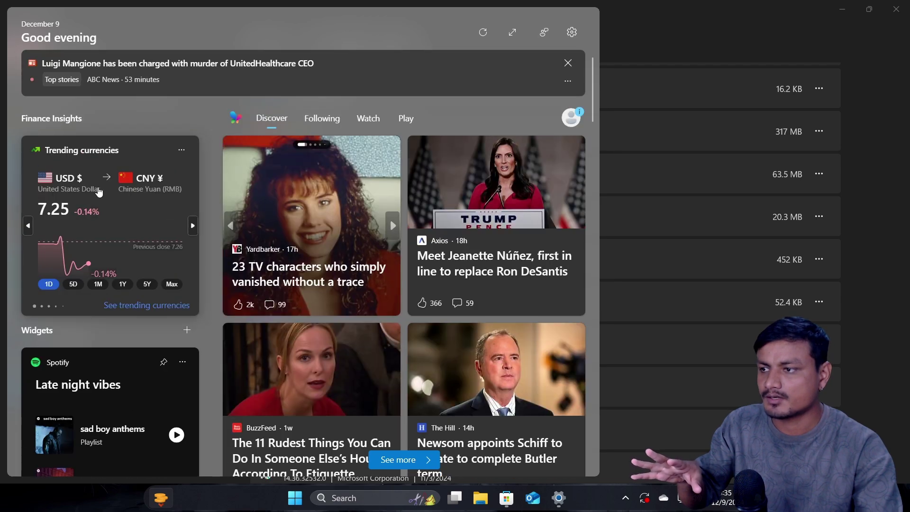
{"action": "scroll", "coordinate": [183, 309], "scroll_direction": "down", "scroll_amount": 12}
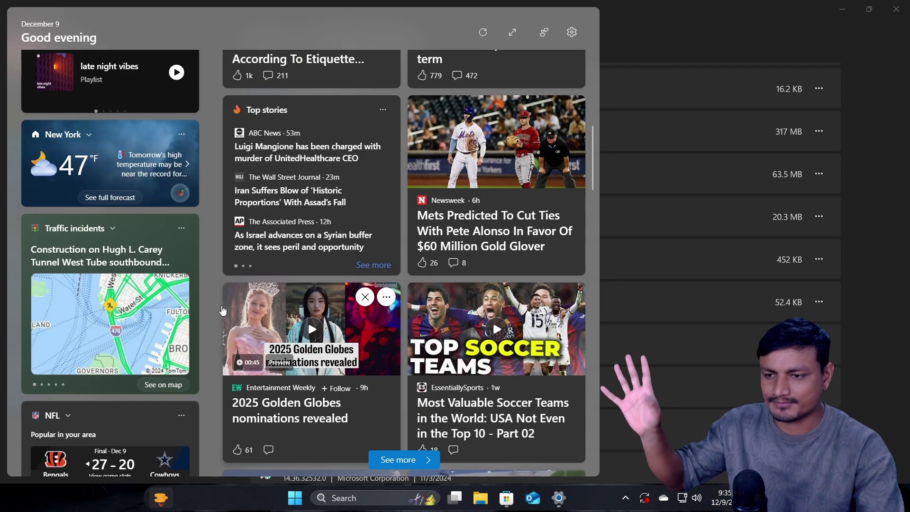
{"action": "scroll", "coordinate": [156, 309], "scroll_direction": "up", "scroll_amount": 12}
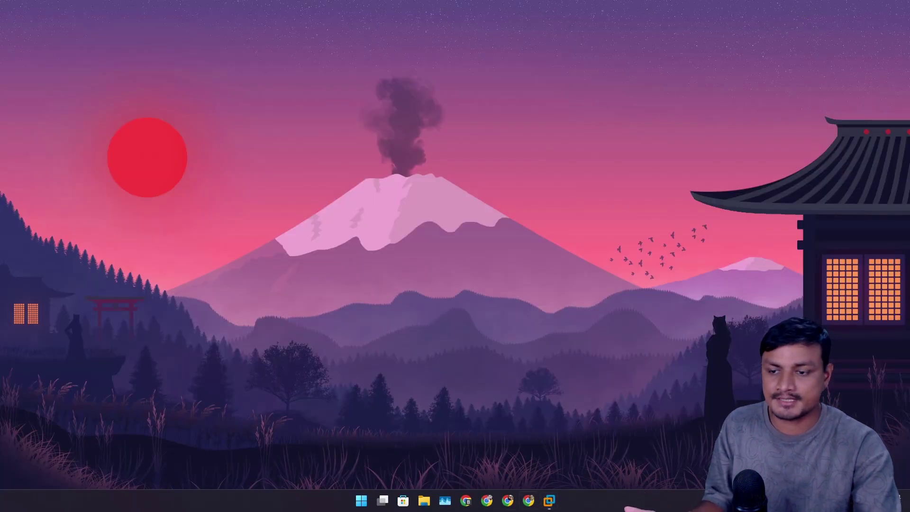
- Search the host computer's Start menu for "camera", dismiss the results, and briefly check the pinned apps
{"action": "left_click", "coordinate": [361, 500]}
{"action": "type", "text": "camera"}
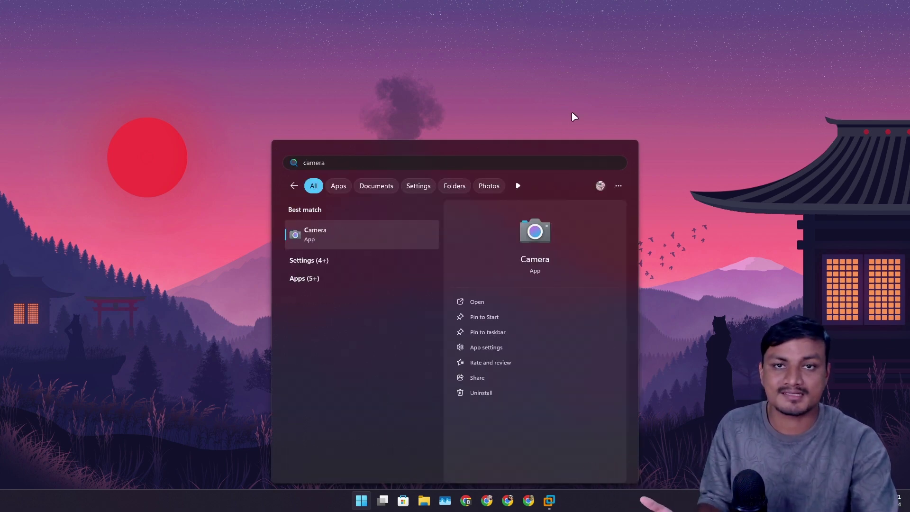
{"action": "left_click", "coordinate": [488, 119]}
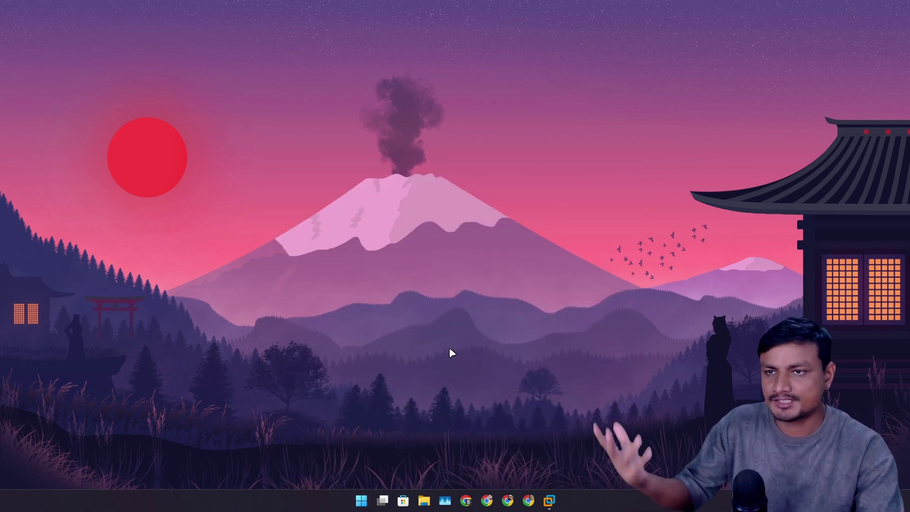
{"action": "left_click", "coordinate": [362, 501]}
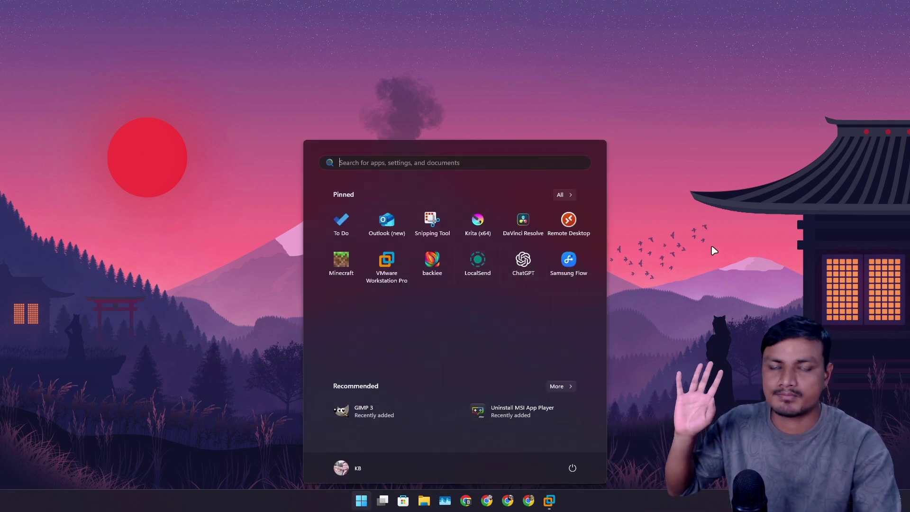
{"action": "left_click", "coordinate": [682, 264]}
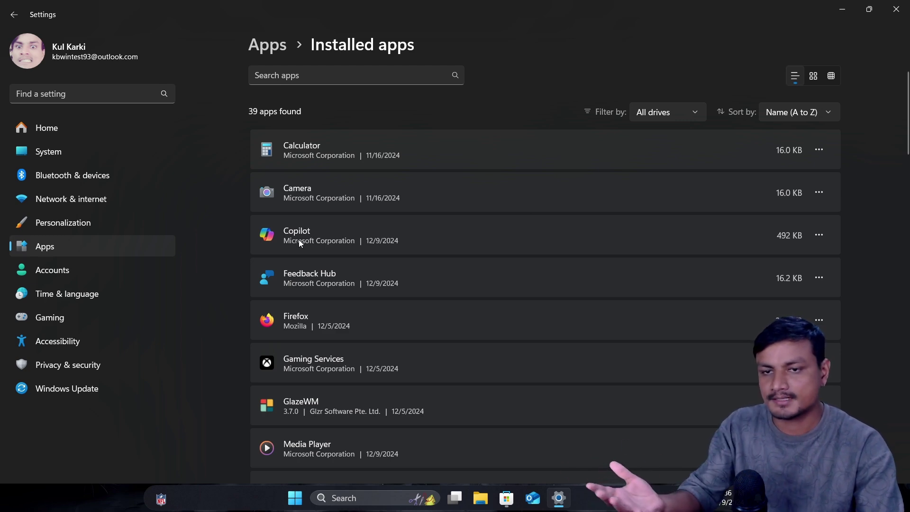
- Review the virtual machine's installed apps list in Settings, checking the entries from Copilot to Microsoft Edge and beyond
{"action": "scroll", "coordinate": [326, 239], "scroll_direction": "down", "scroll_amount": 4}
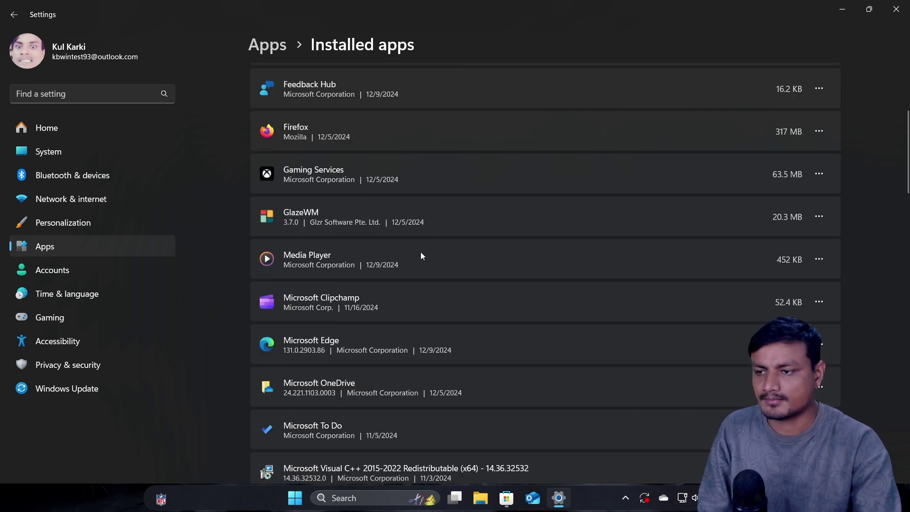
{"action": "scroll", "coordinate": [421, 251], "scroll_direction": "down", "scroll_amount": 6}
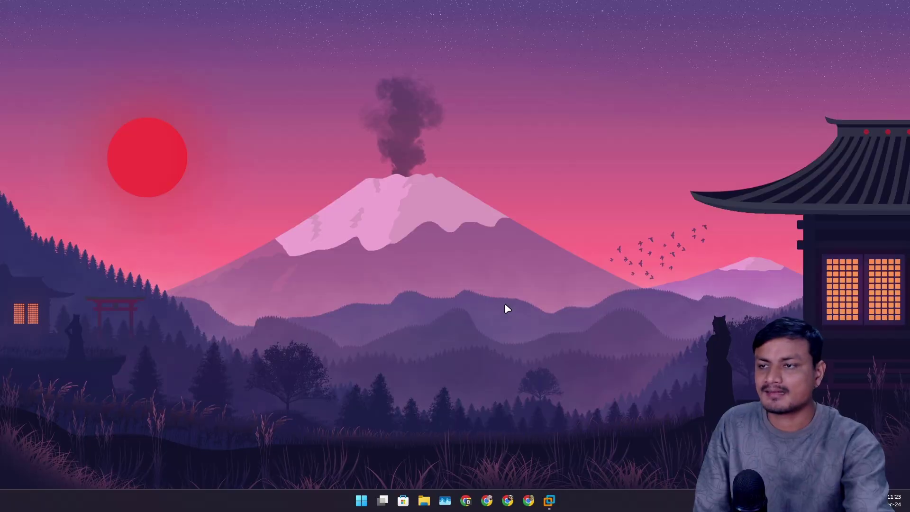